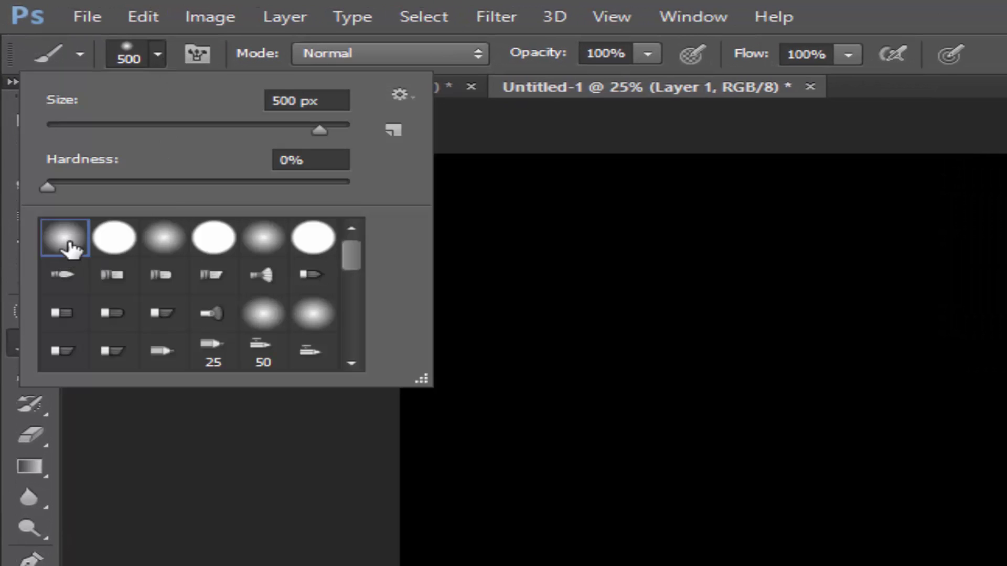
Paint one soft white 500 px, 0% hardness brush dab in the centre of Layer 1.
left_click(100, 27)
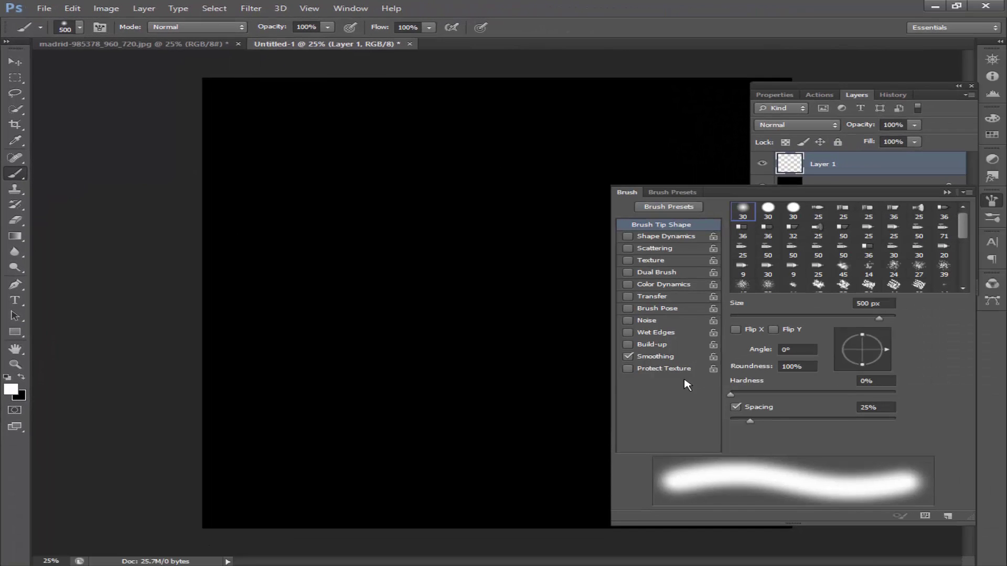
left_click(947, 193)
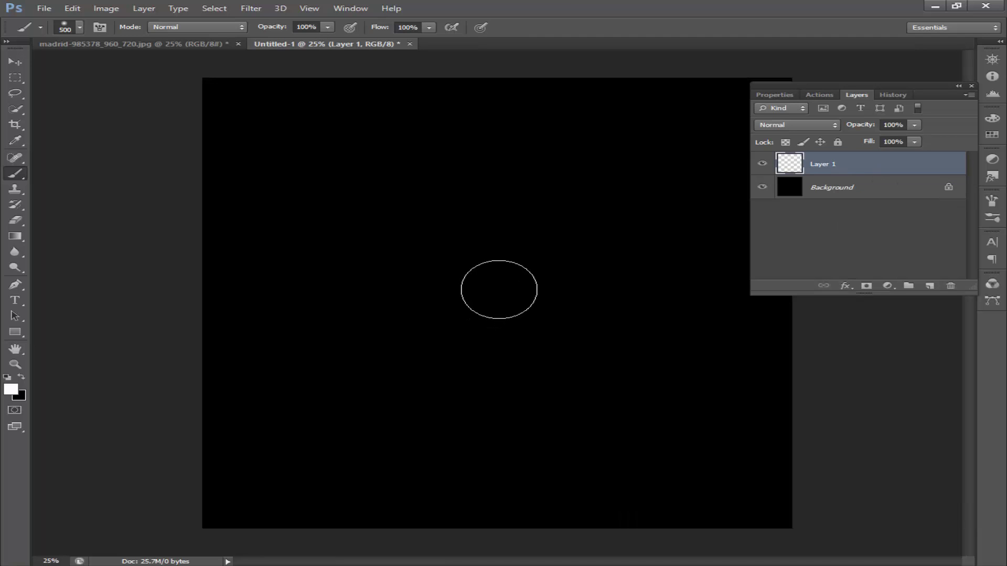
left_click(497, 289)
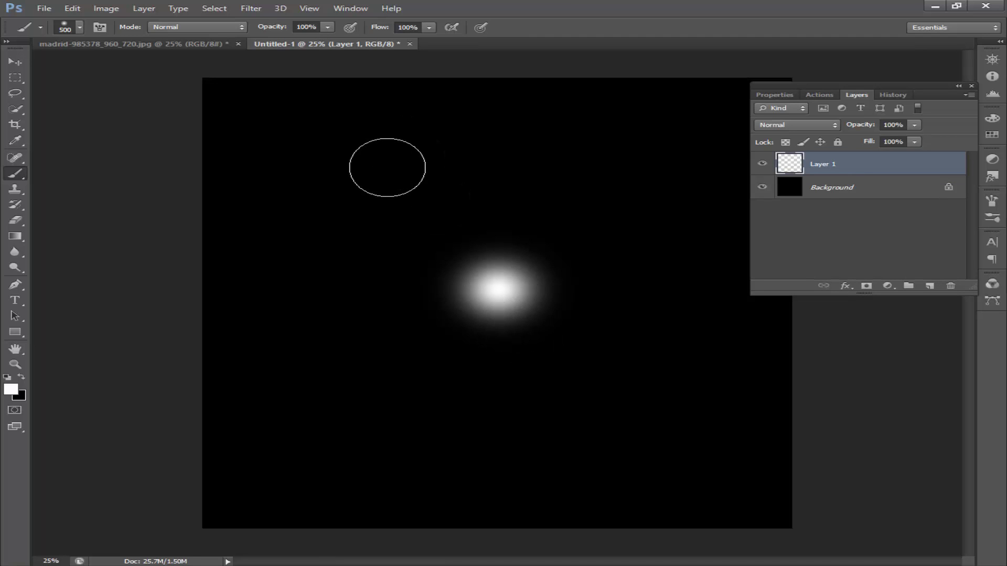
left_click(11, 58)
Select the whole canvas and centre the glow vertically and horizontally.
key("ctrl+a")
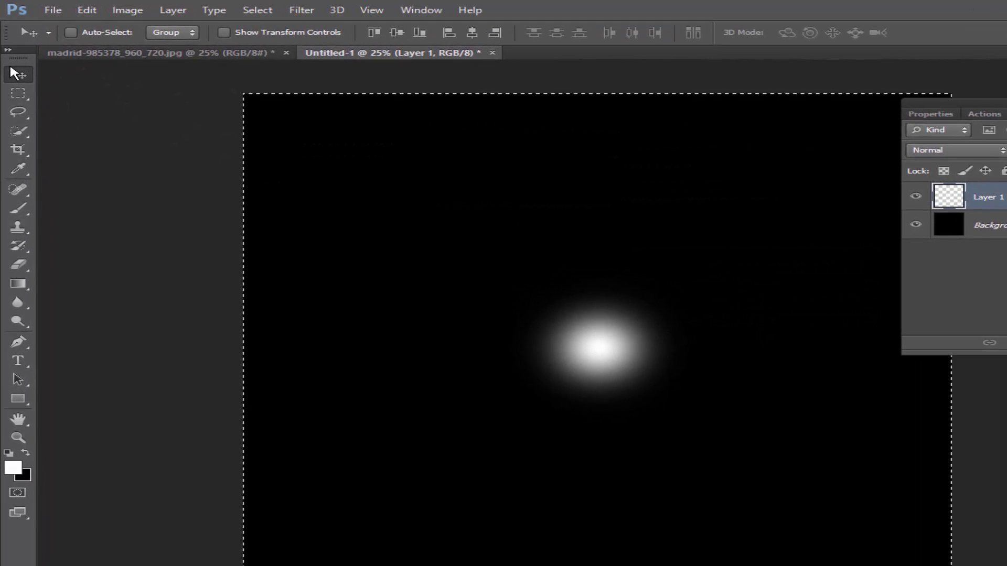
left_click(394, 32)
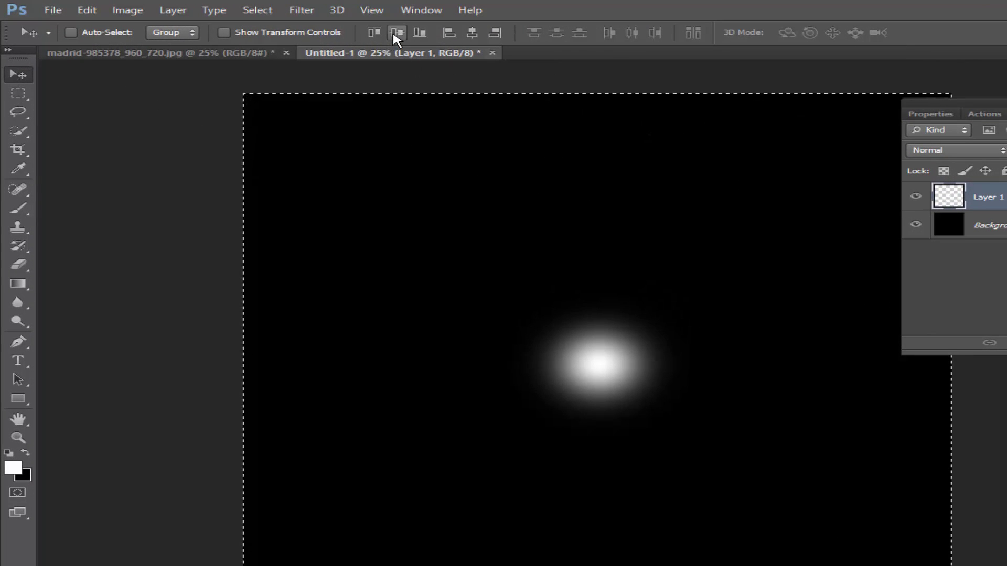
left_click(471, 35)
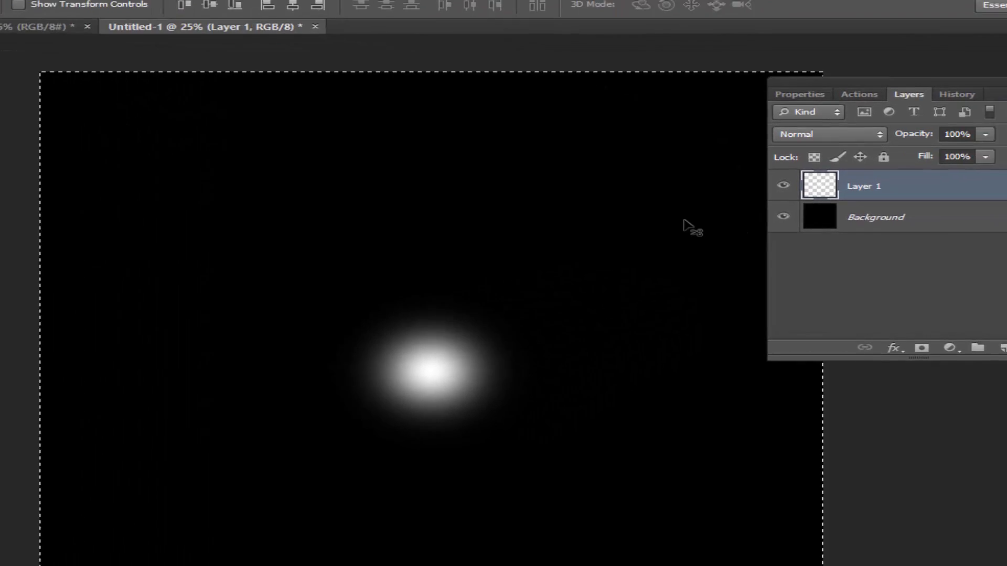
Set Layer 1's blend mode to Dissolve and add an empty Layer 2 above it.
left_click(679, 116)
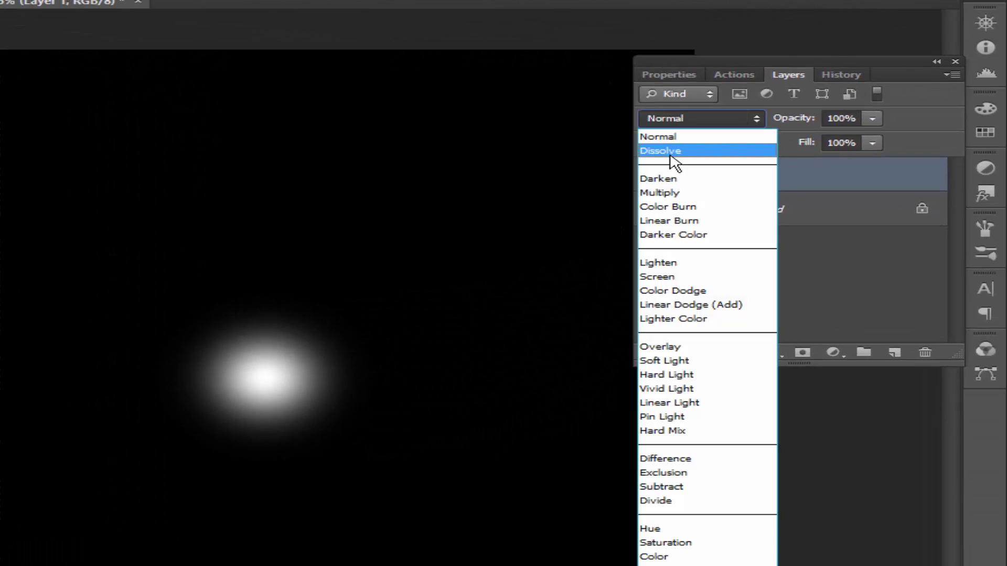
left_click(662, 151)
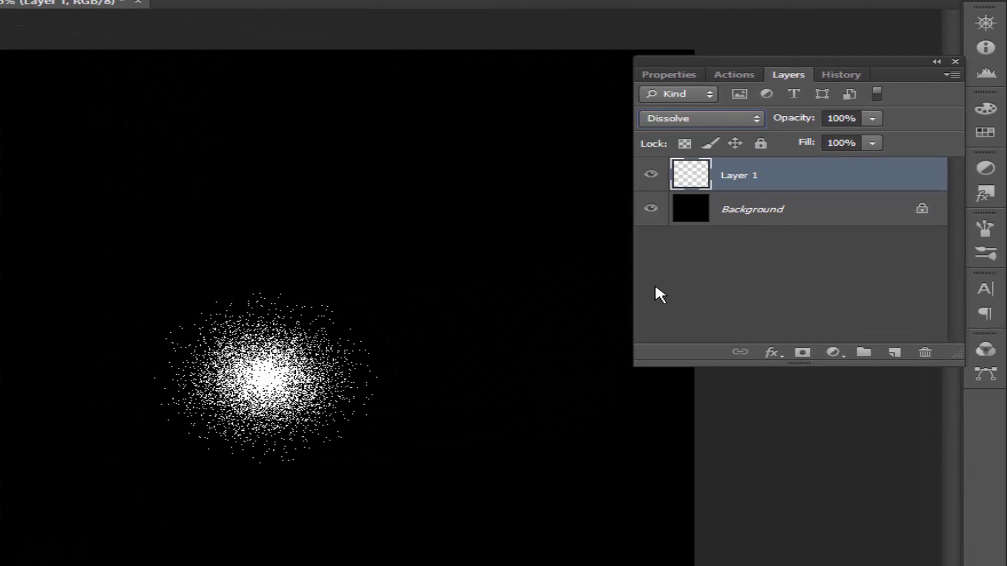
left_click(891, 352)
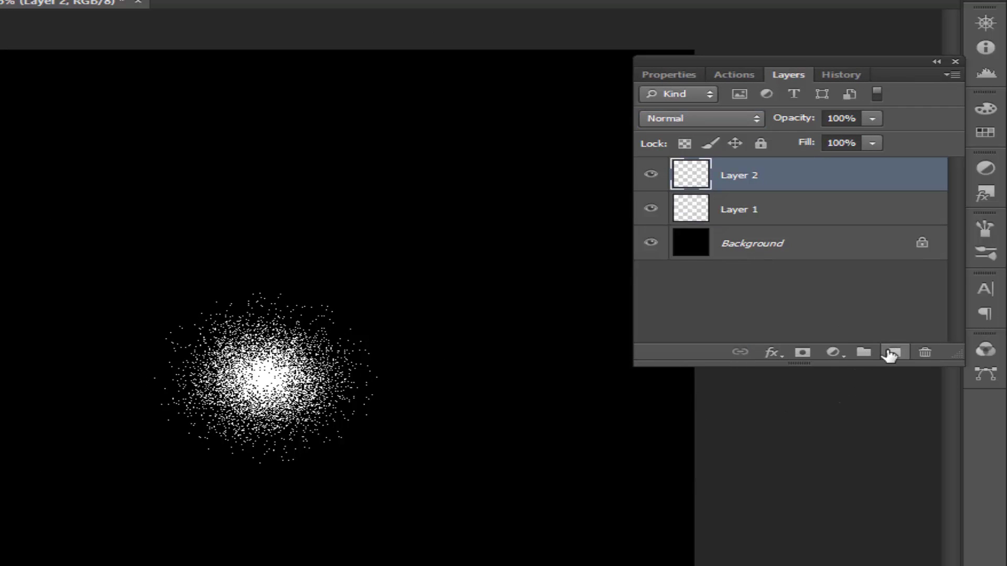
Merge Layer 1 into Layer 2 with Ctrl+E, then duplicate it as Layer 2 copy.
left_click(690, 215, "shift")
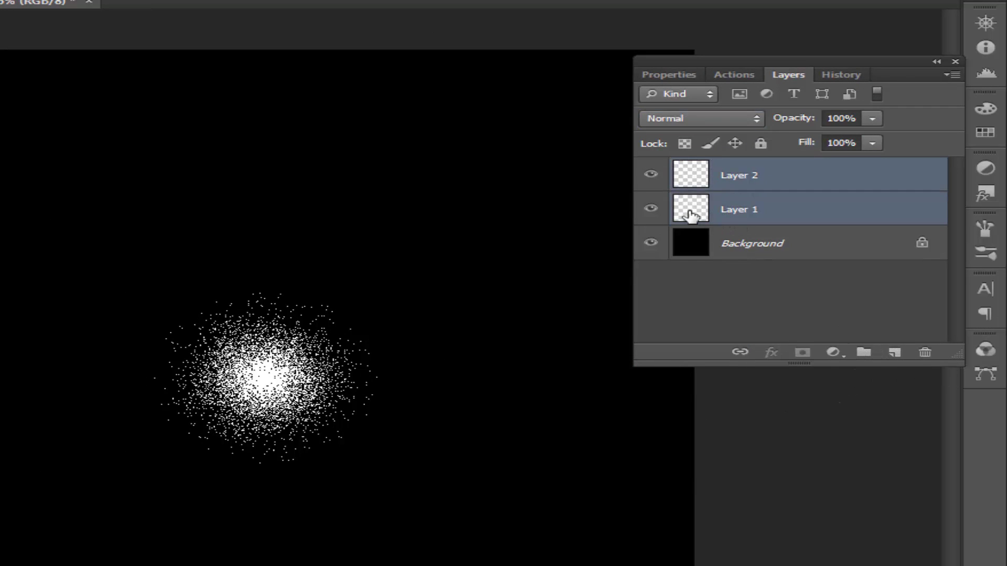
key("ctrl+e")
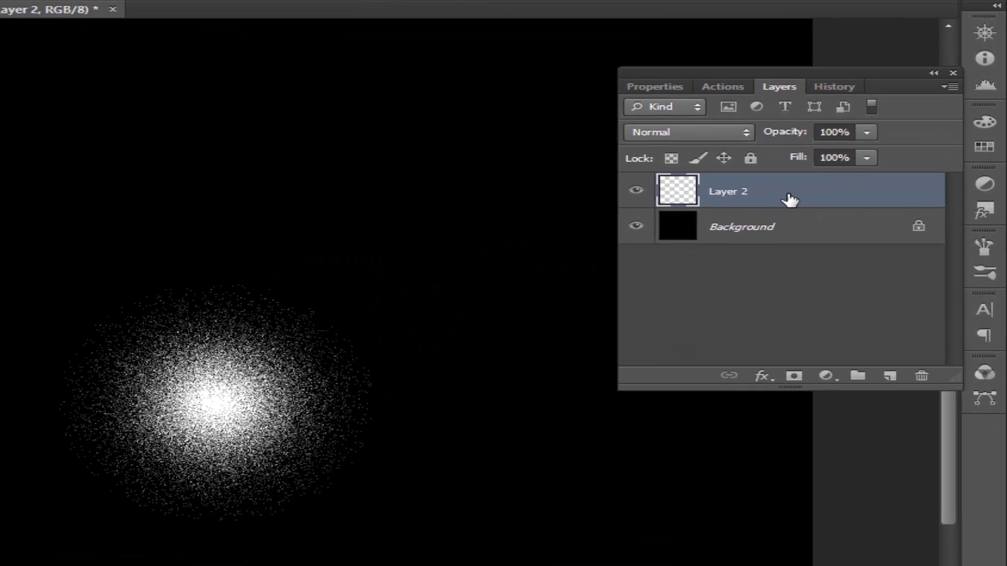
left_click_drag(831, 193, 890, 376)
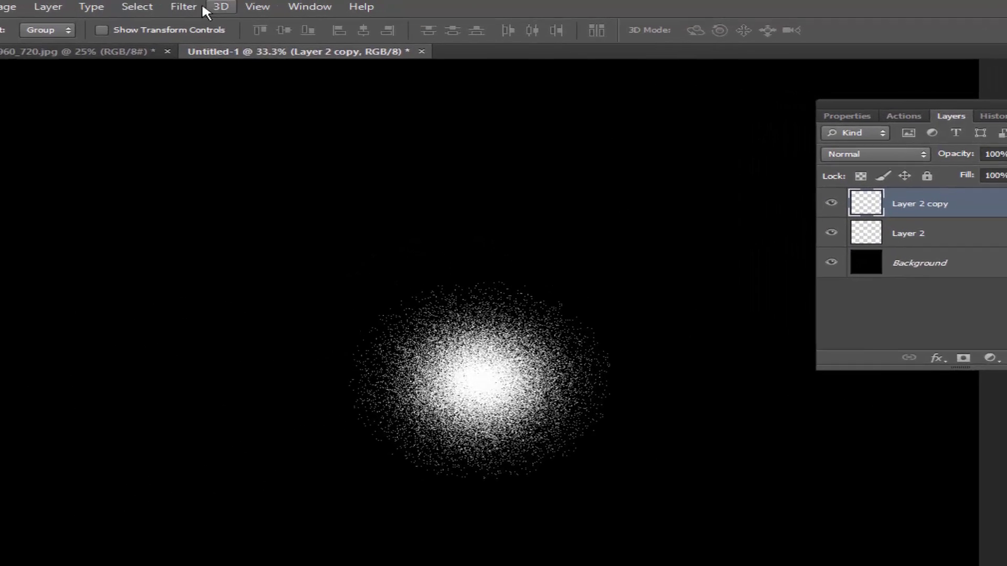
Apply a Zoom Radial Blur to Layer 2 copy, Amount 100, Best quality.
left_click(145, 7)
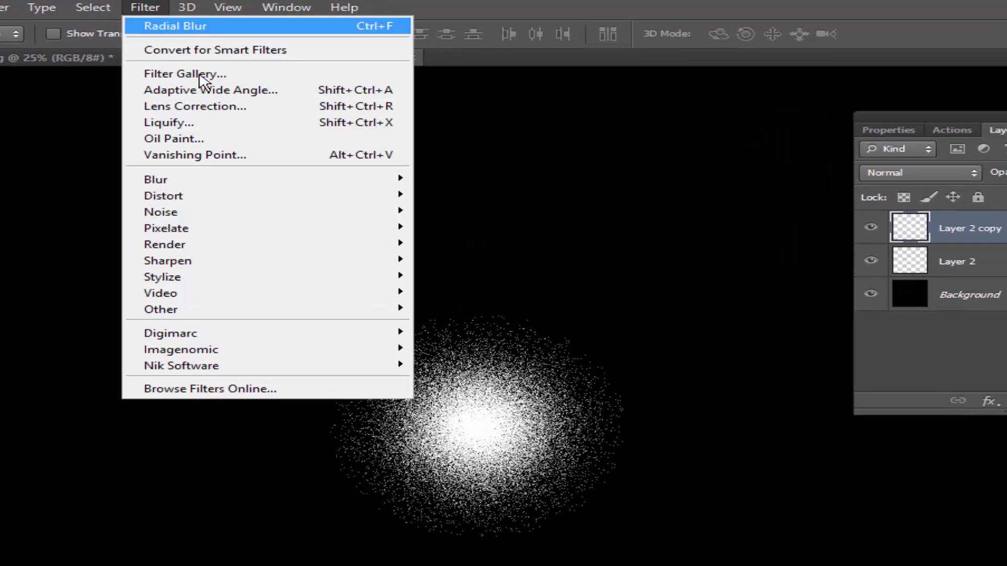
mouse_move(156, 180)
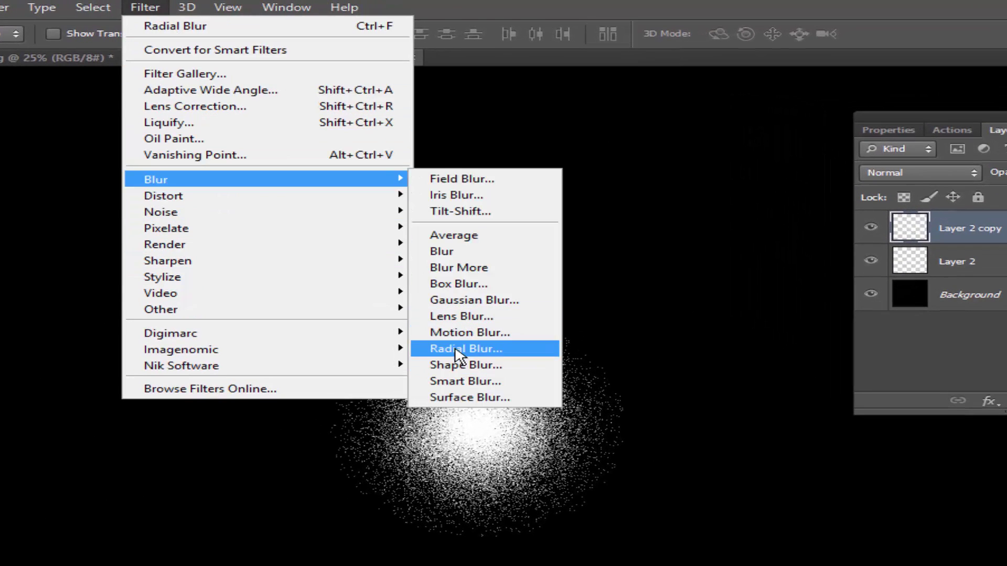
left_click(459, 348)
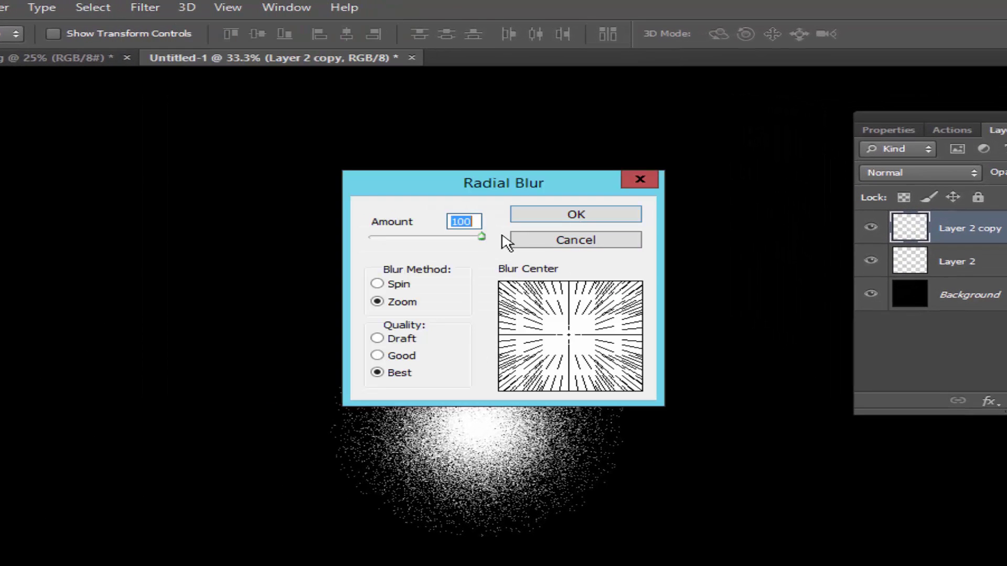
left_click(540, 214)
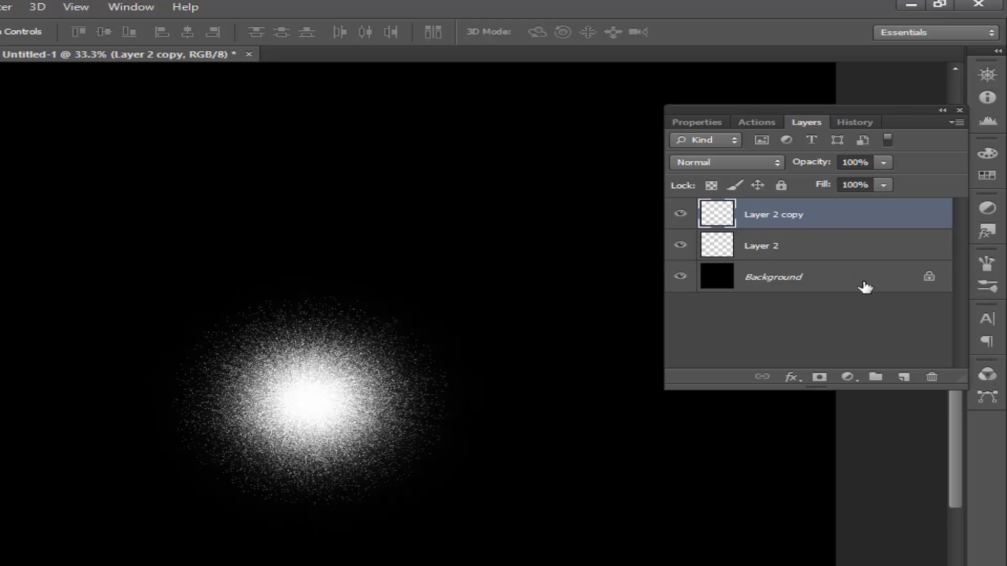
Duplicate Layer 2 copy, hide the new Layer 2 copy 2, and merge Layer 2 into Layer 2 copy.
left_click_drag(892, 220, 903, 376)
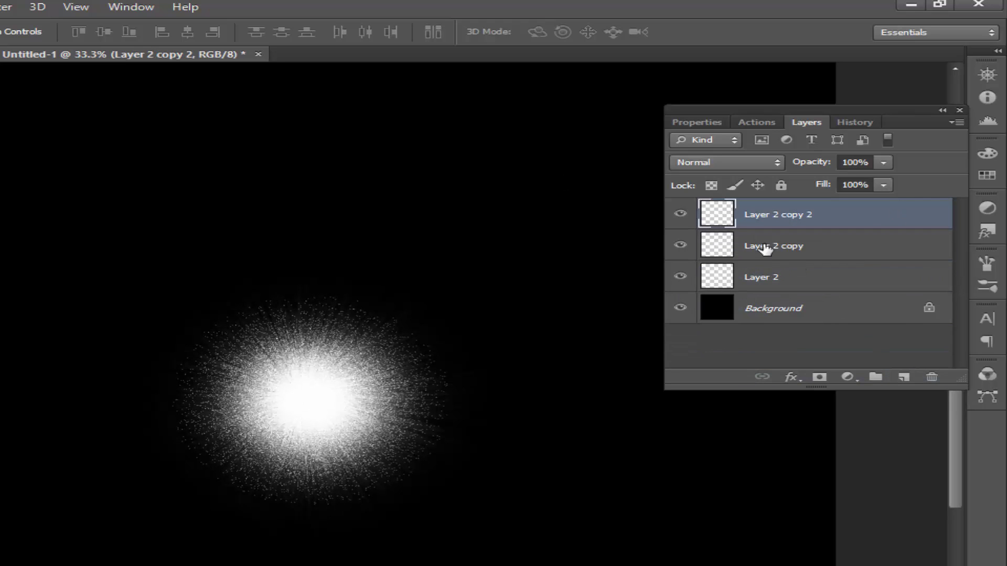
left_click(789, 255)
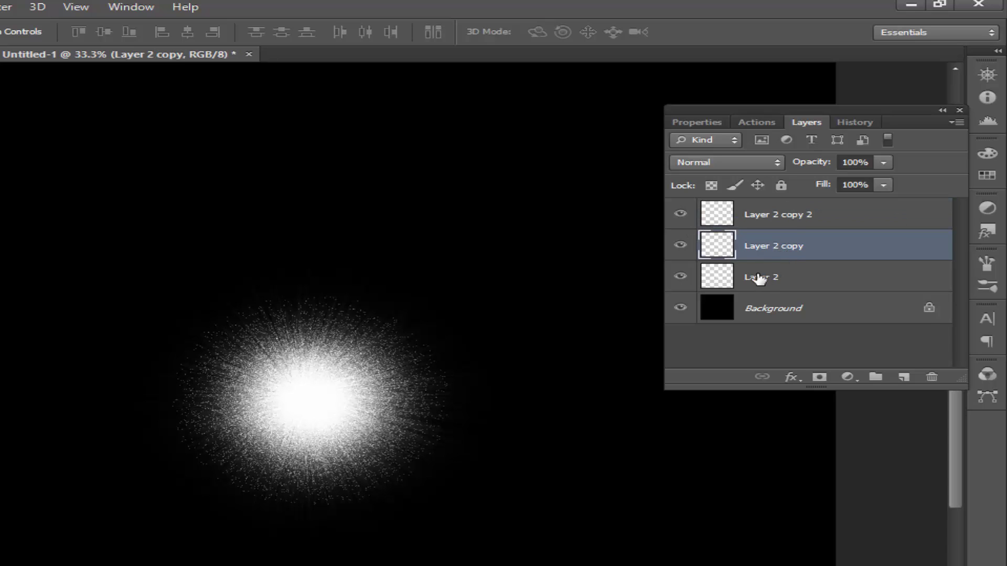
left_click(680, 213)
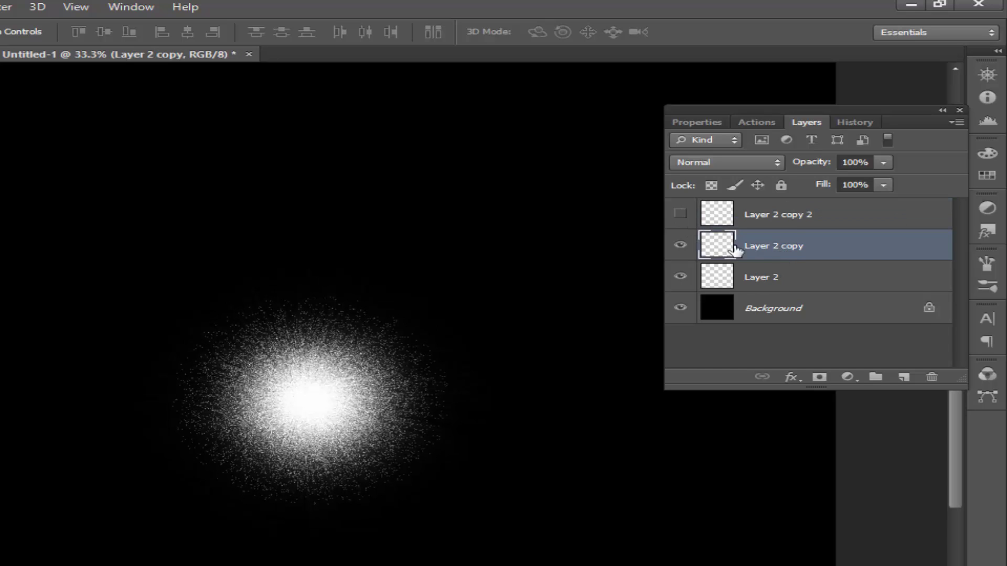
left_click(780, 284, "shift")
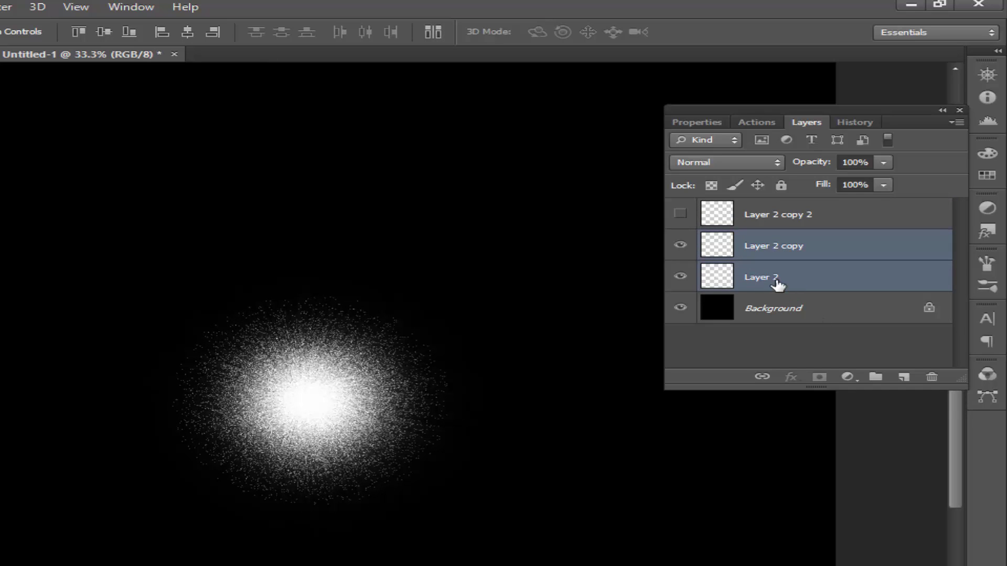
key("ctrl+e")
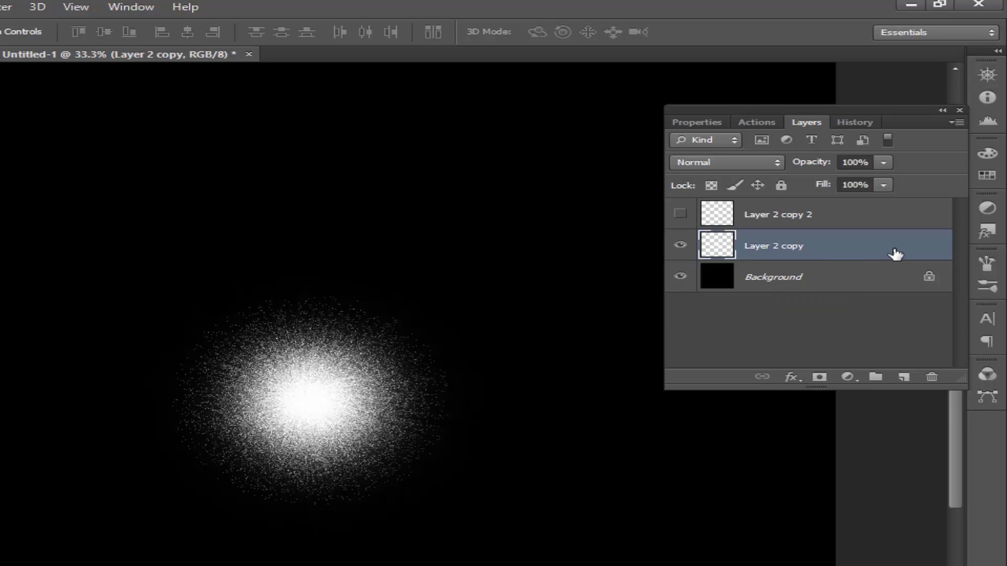
Give Layer 2 copy a red ff0000 Color Overlay at 100% opacity.
double_click(920, 251)
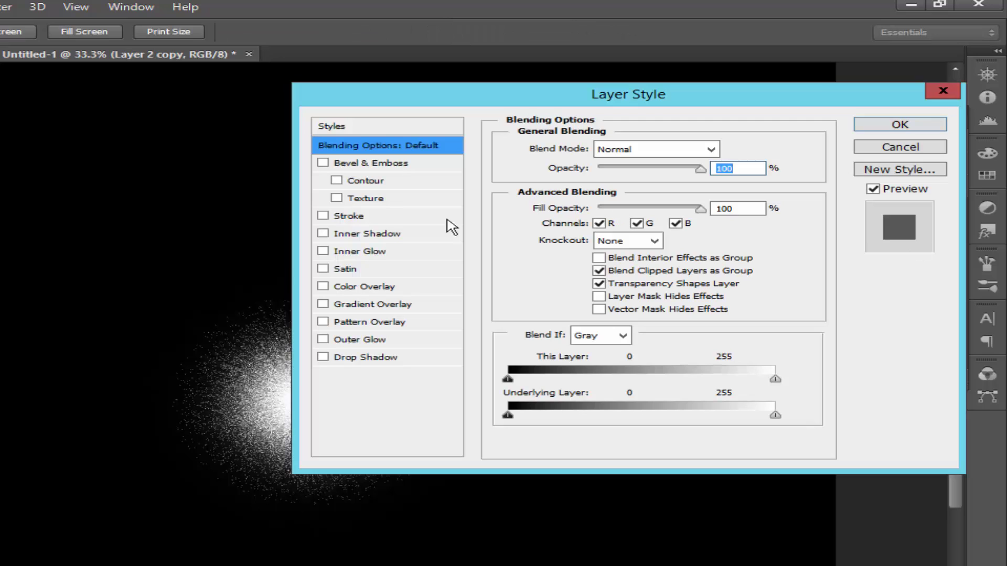
left_click(323, 286)
left_click(407, 287)
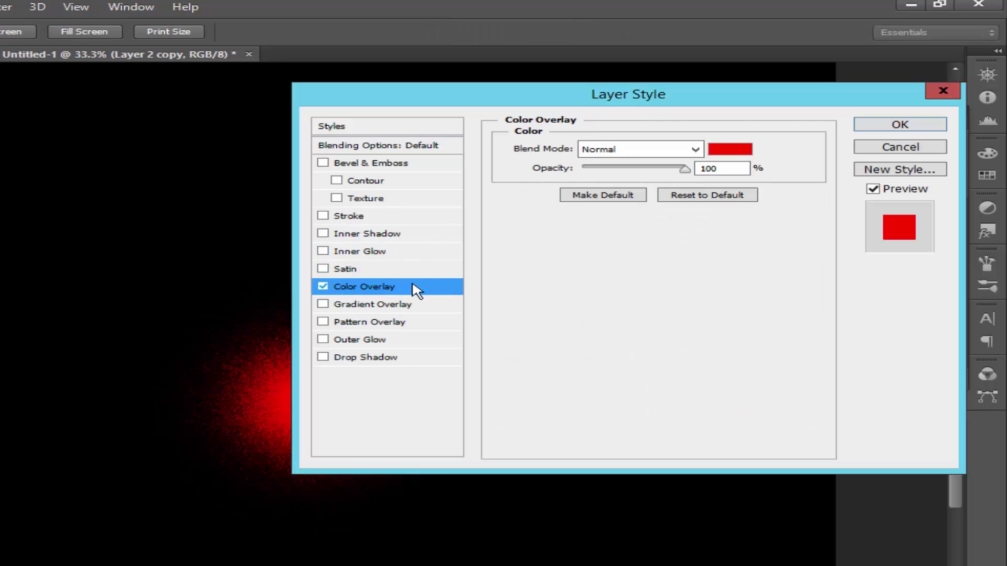
left_click_drag(577, 103, 711, 102)
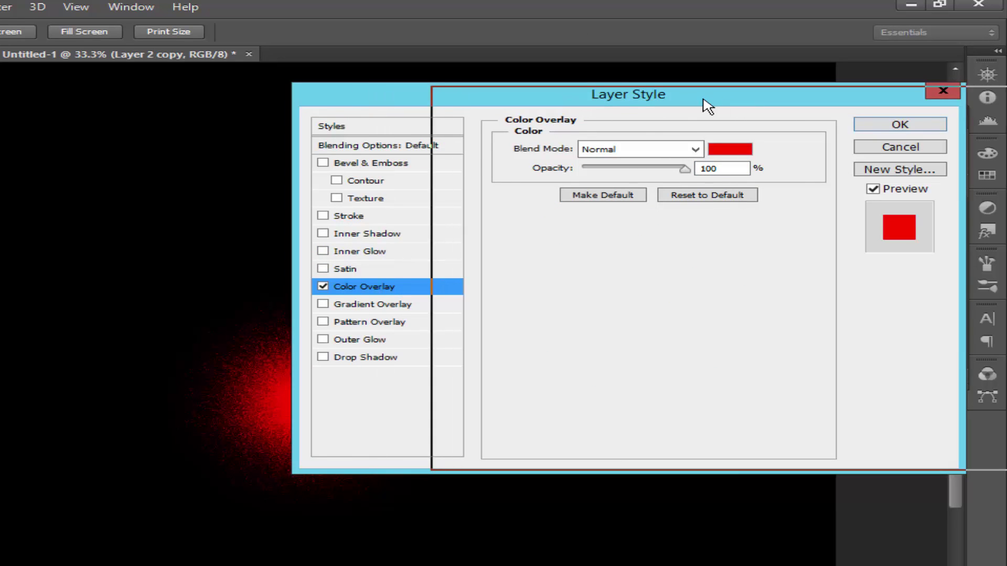
left_click(864, 149)
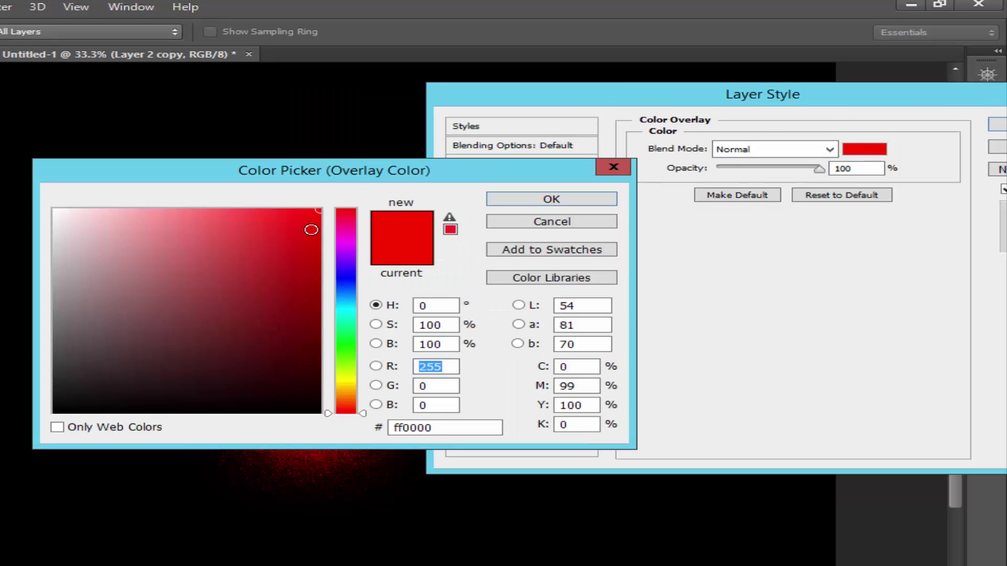
left_click(550, 200)
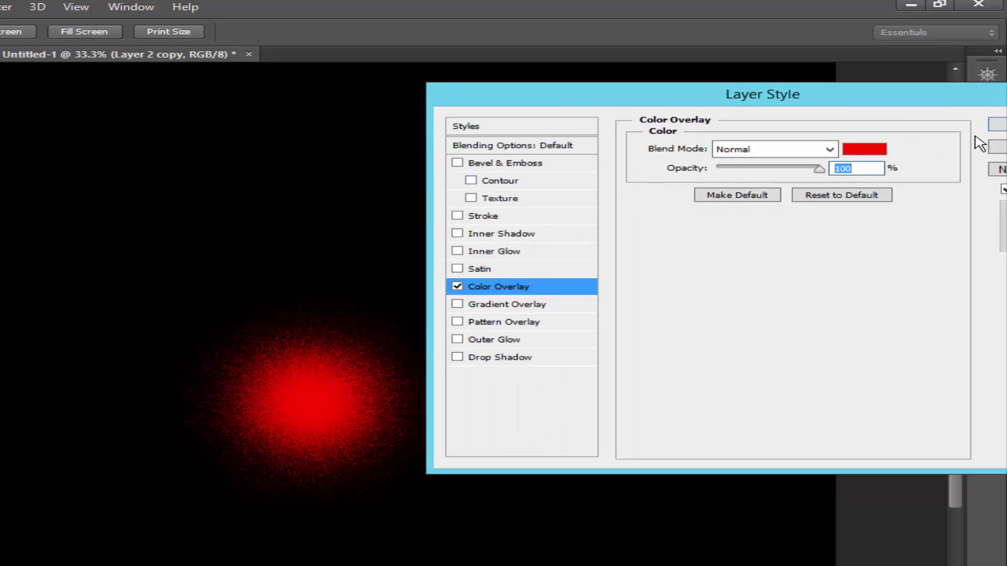
left_click_drag(871, 111, 725, 109)
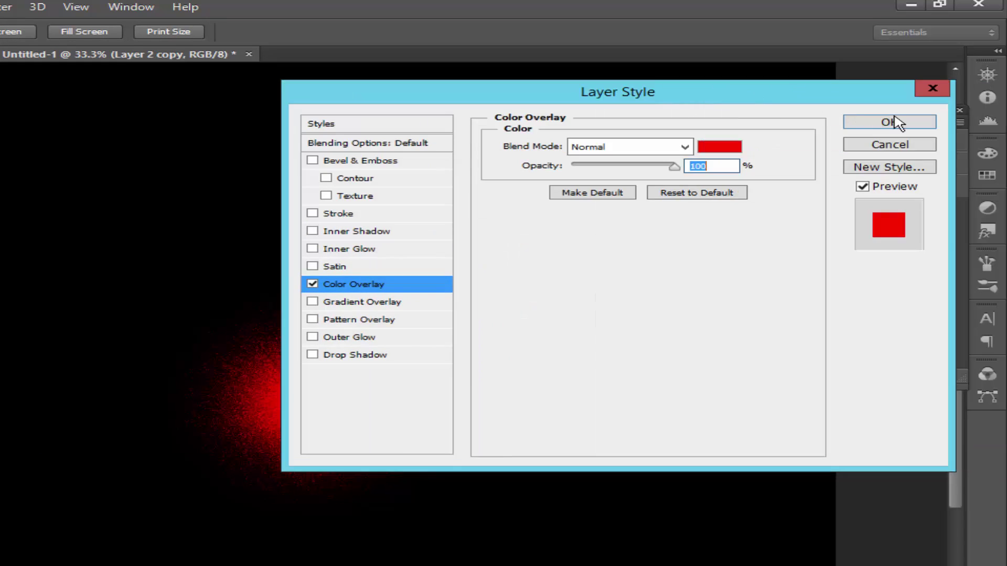
left_click(872, 128)
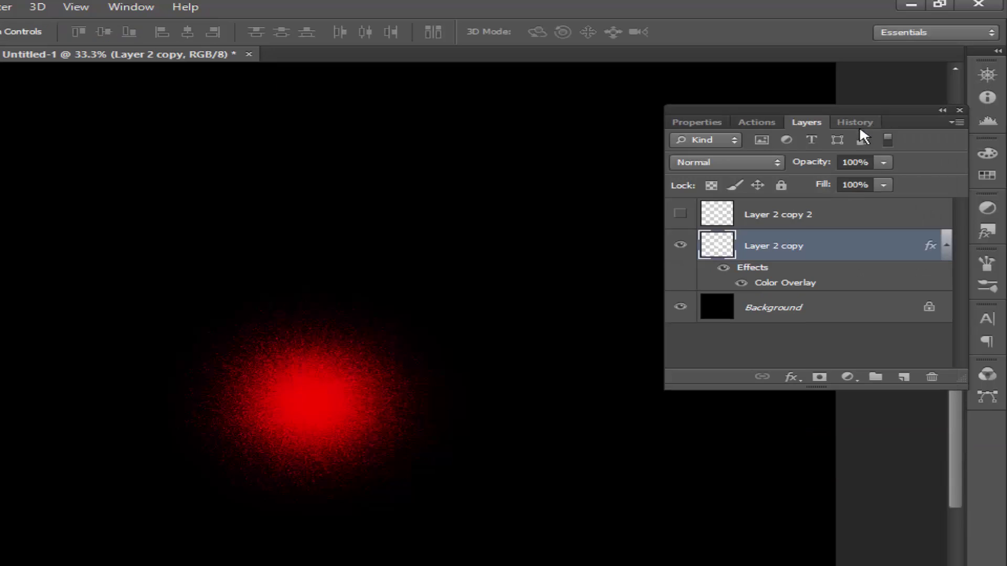
Show Layer 2 copy 2 again and set the red starburst copy's opacity to 70%.
left_click(680, 215)
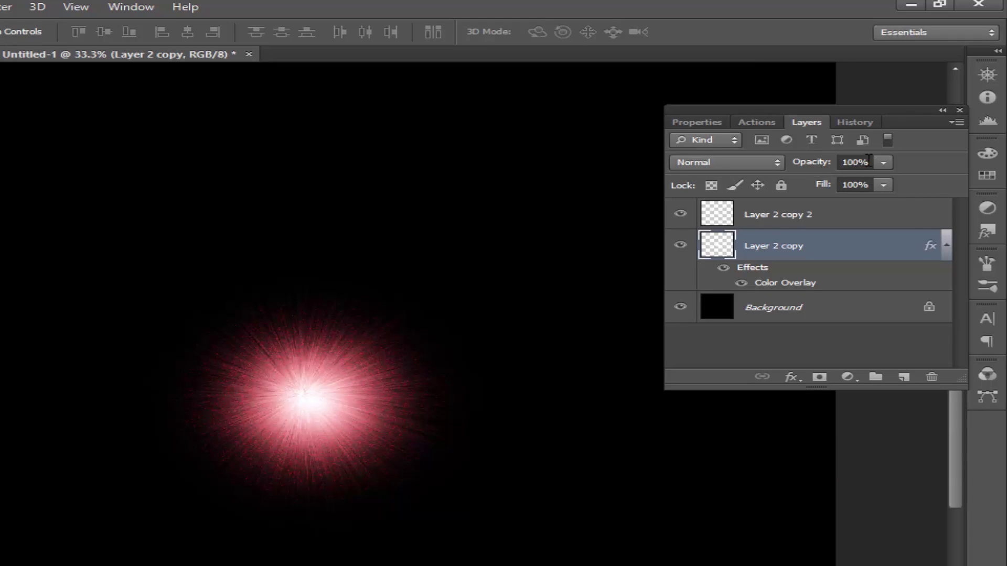
left_click_drag(869, 160, 845, 163)
type("70")
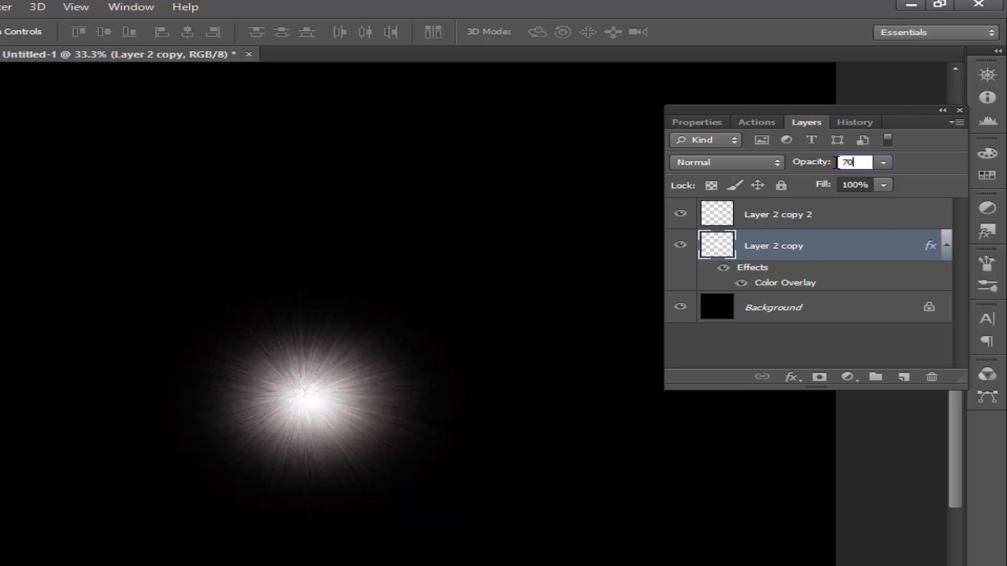
key("Return")
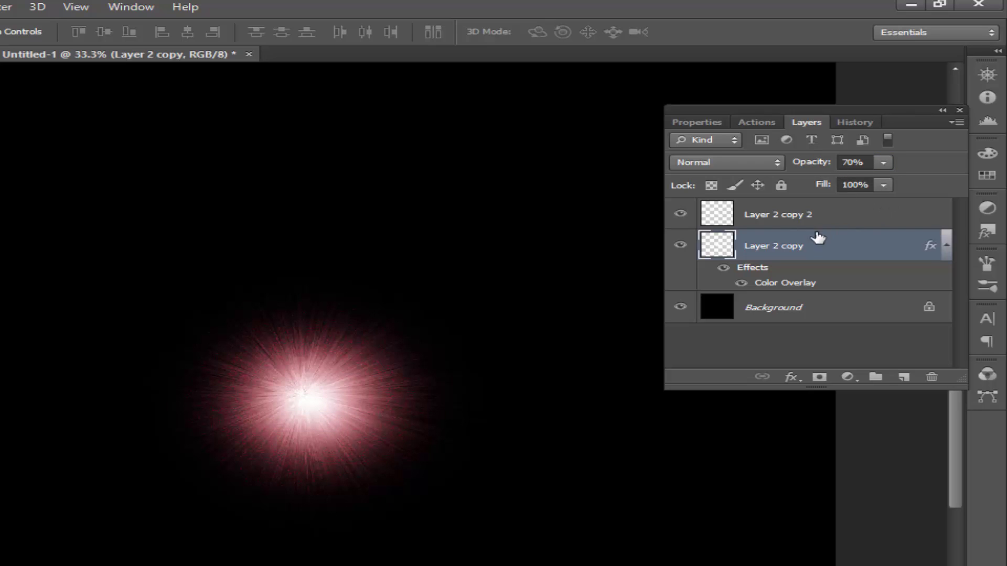
Hide the Background, stamp visible into a new Layer 1, then hide both copies and restore the Background.
left_click(772, 216)
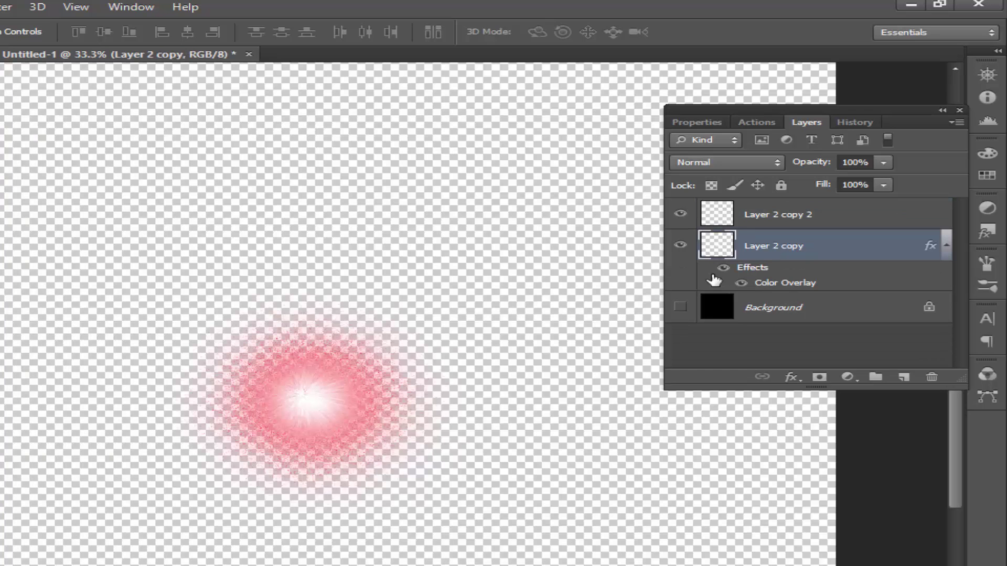
left_click(753, 219)
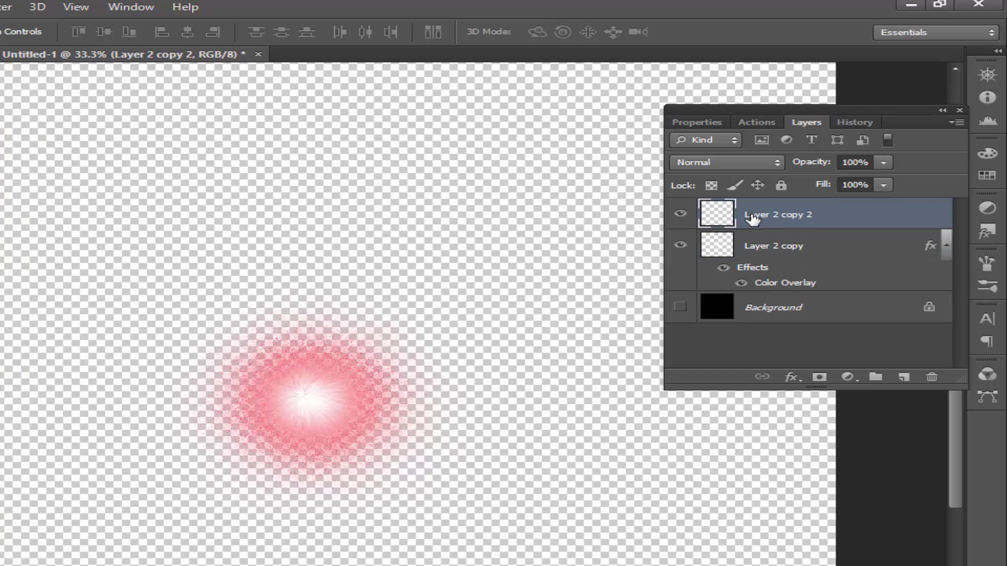
key("ctrl+shift+alt+e")
left_click(683, 274)
left_click(684, 252)
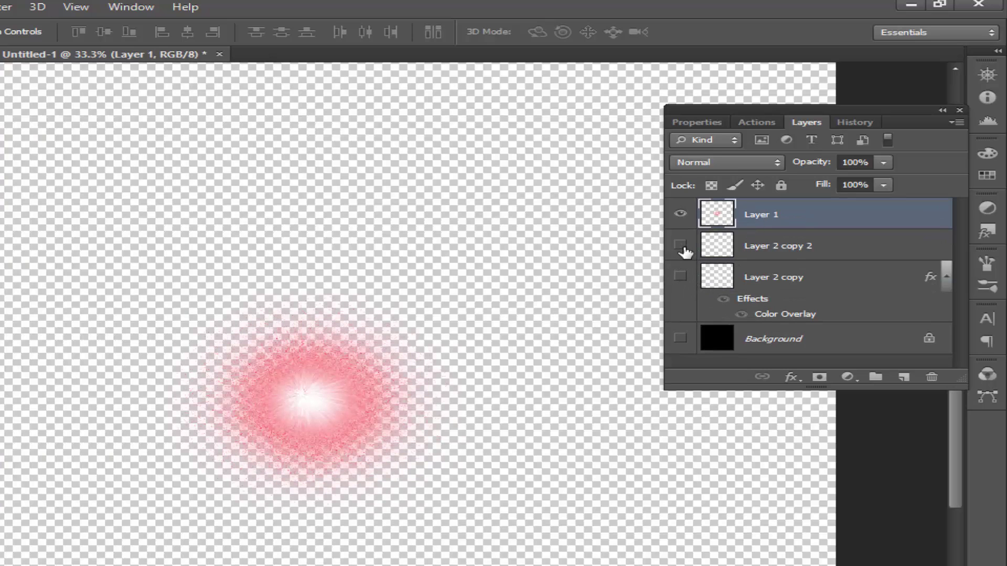
left_click(679, 342)
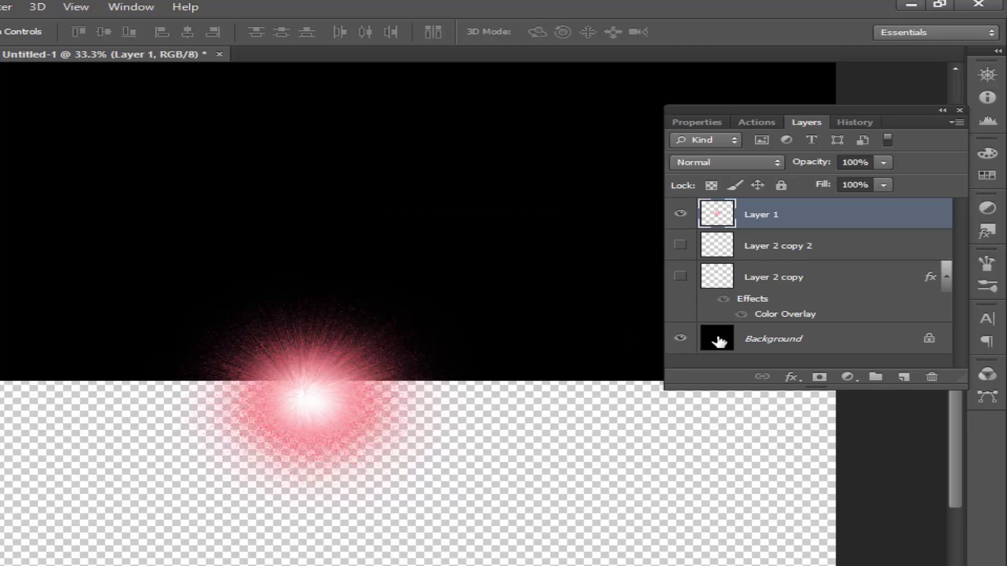
left_click(777, 340)
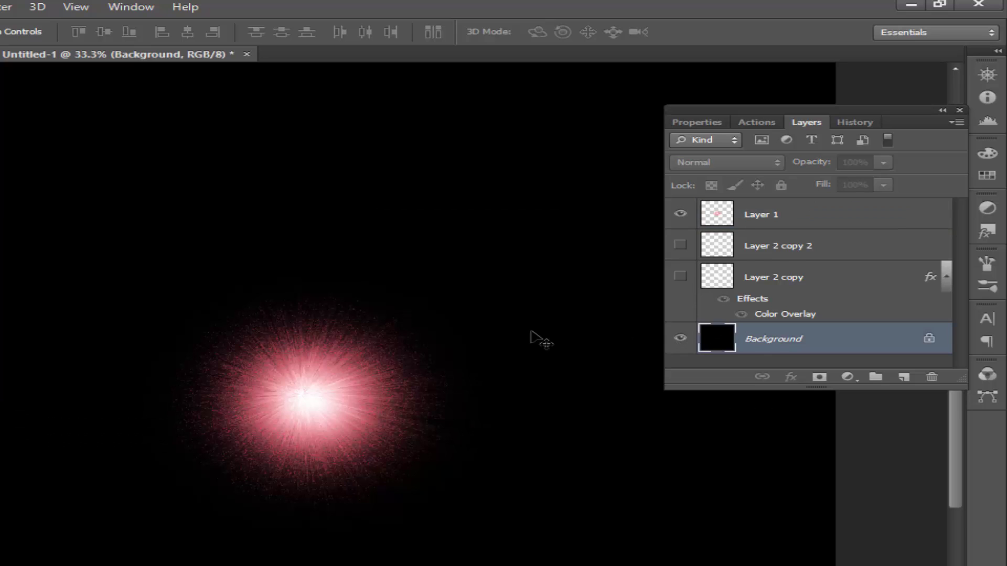
key("ctrl+minus")
left_click(755, 217)
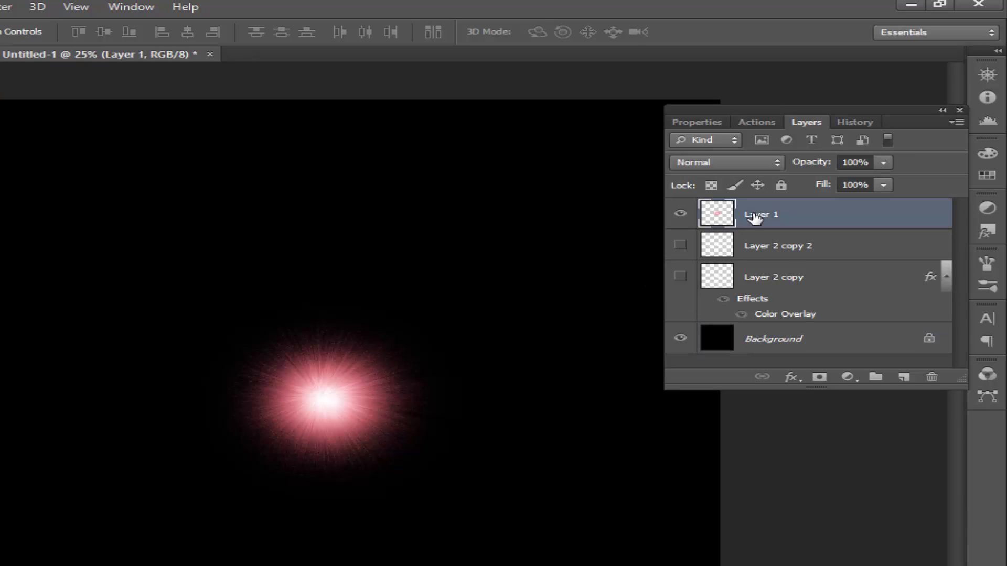
Liquify Layer 1 with Forward Warp at brush size 1200, pushing the glow's centre upward.
left_click(5, 10)
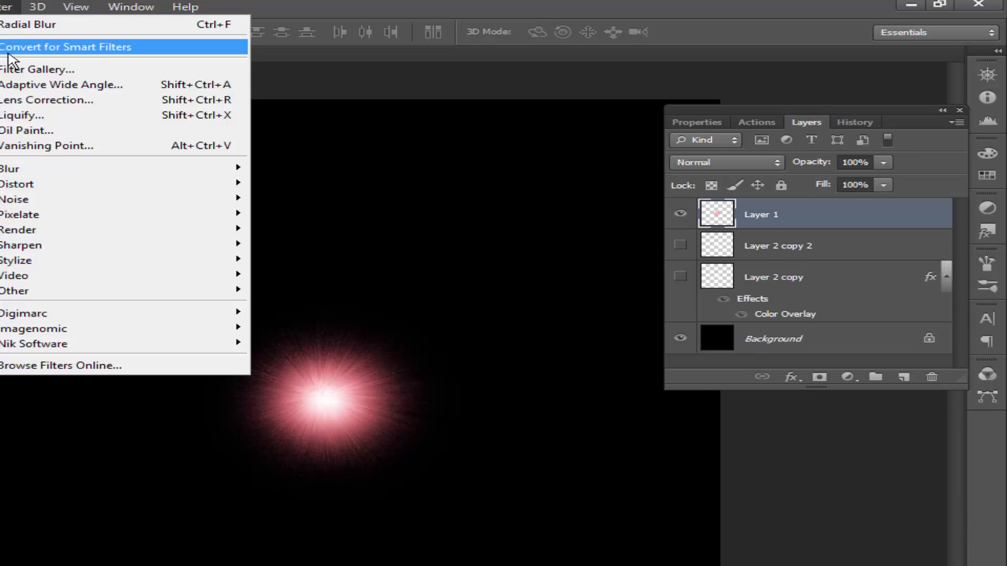
left_click(25, 120)
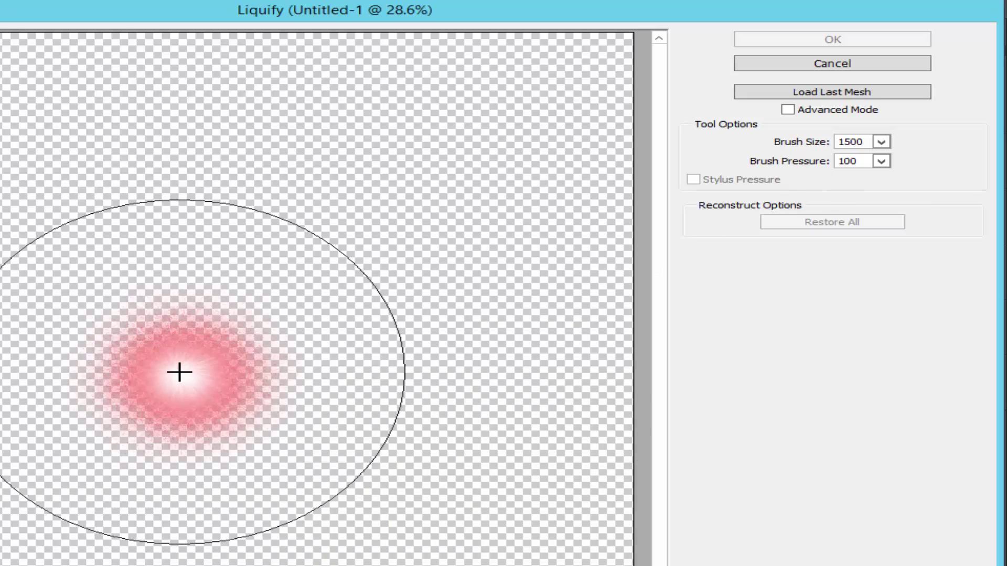
key("bracketleft")
key("bracketleft")
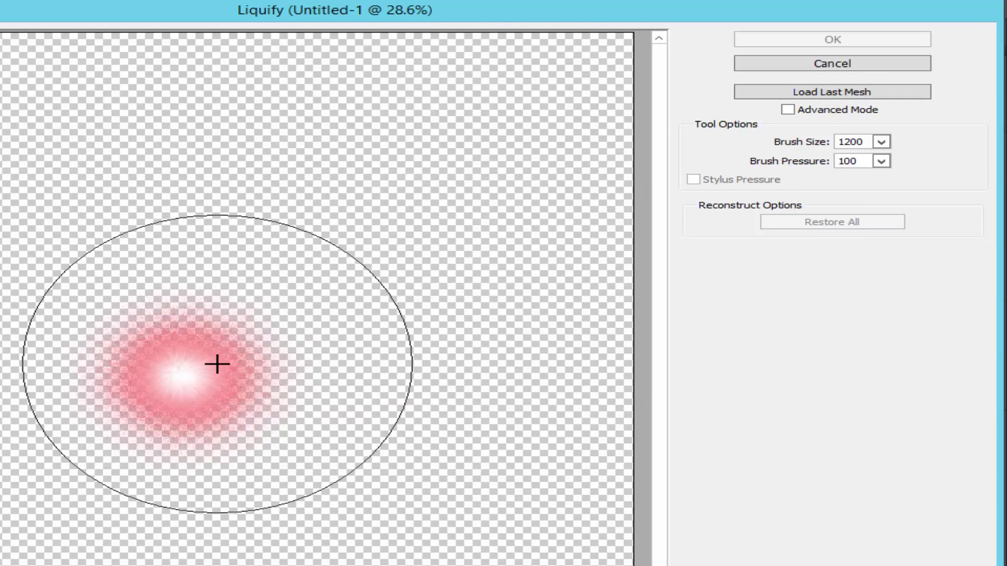
key("bracketleft")
key("bracketleft")
key("bracketleft")
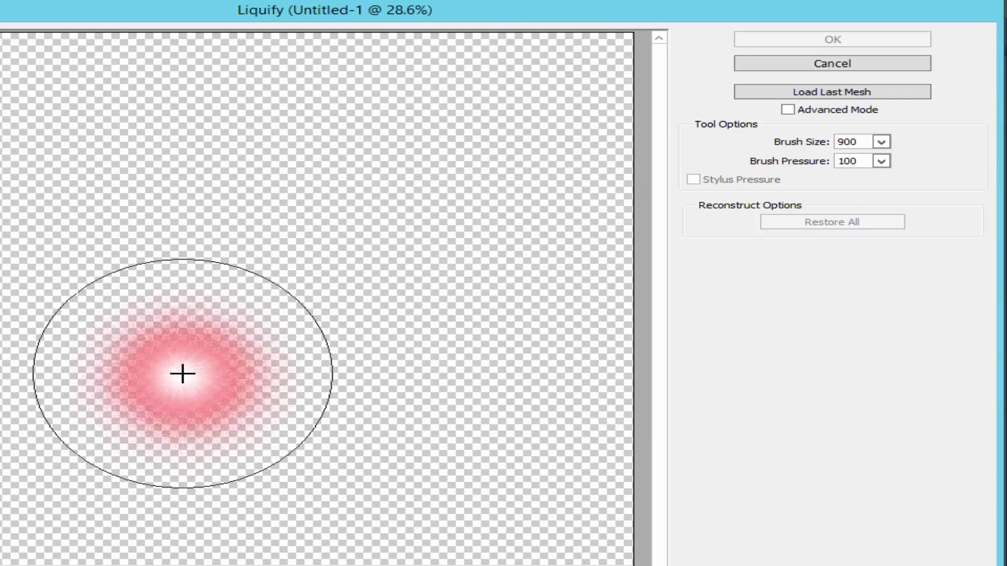
key("bracketright")
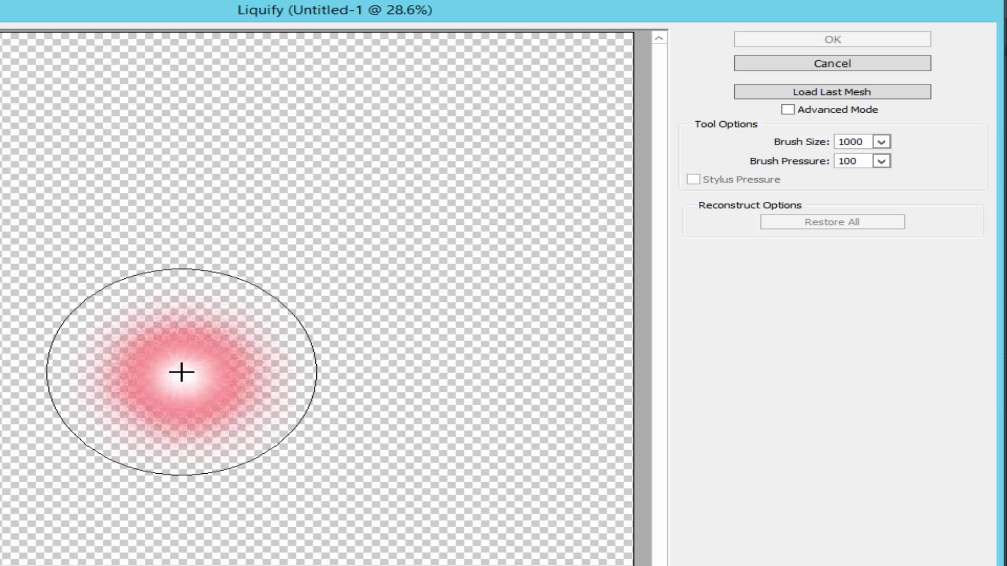
key("bracketright")
key("bracketright")
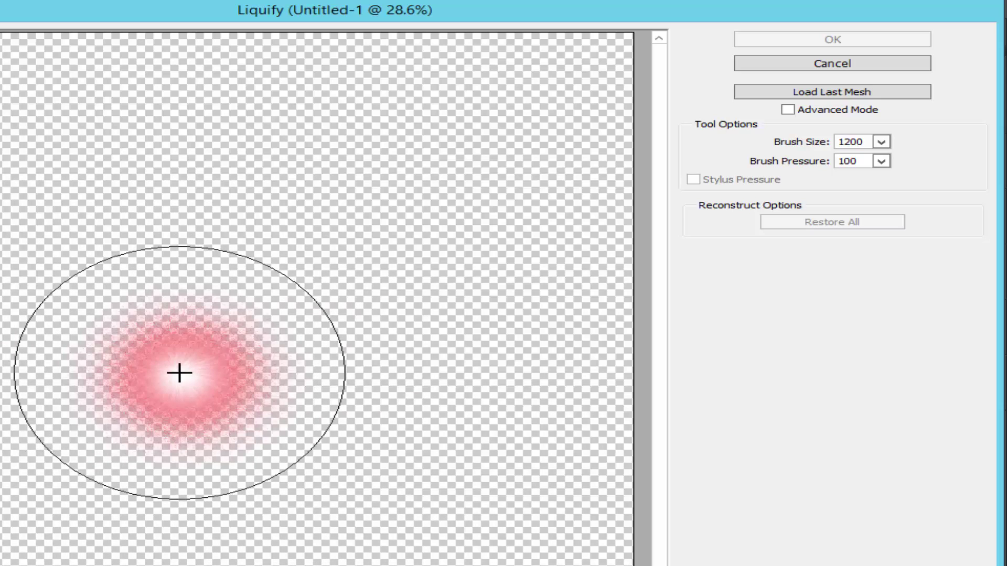
left_click_drag(178, 321, 178, 288)
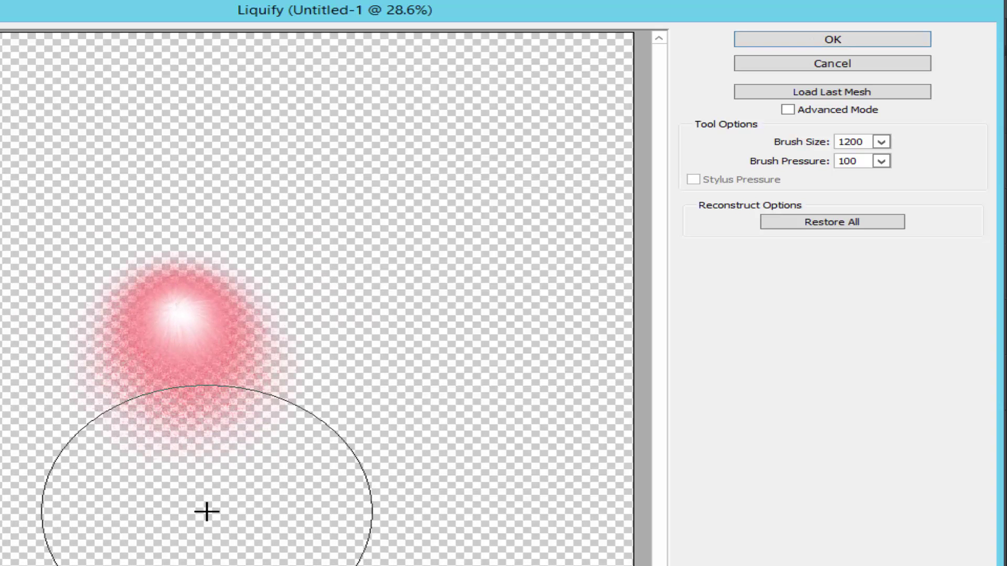
left_click(830, 43)
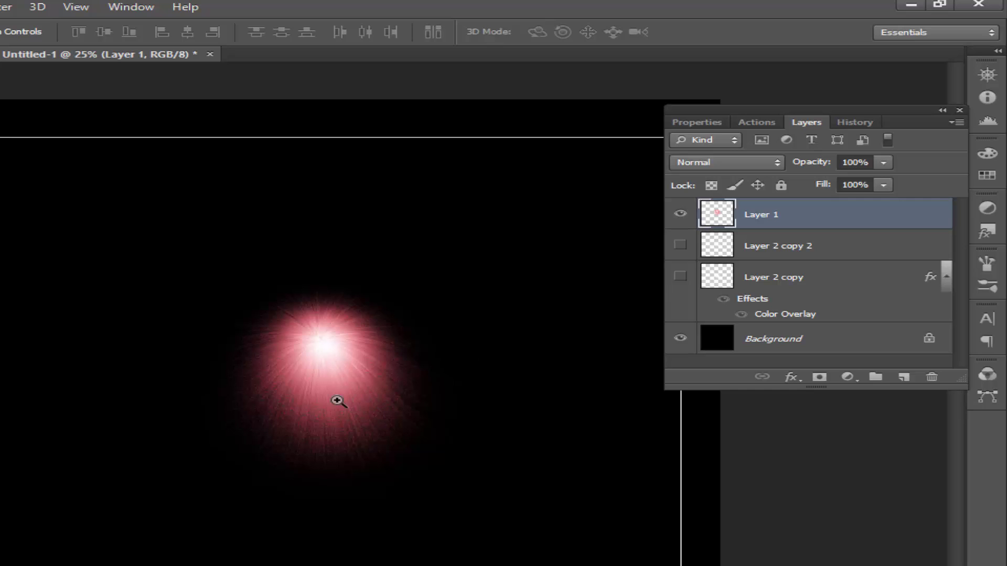
Drag the warped starburst from Untitled-1 into madrid-985378_960_720.jpg's upper-left sky.
scroll(336, 400, "up", 1)
scroll(336, 400, "down", 1)
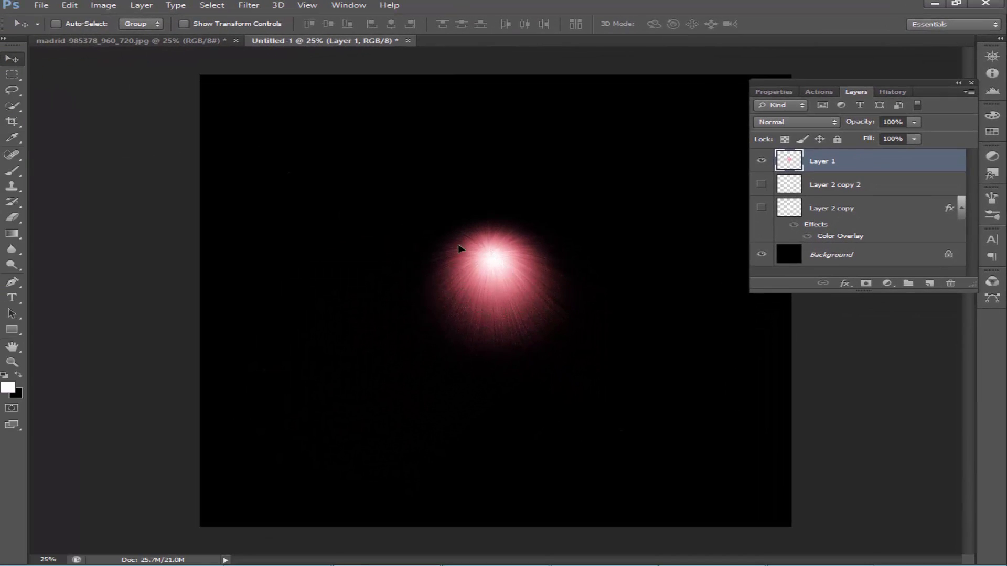
mouse_move(459, 249)
left_mouse_down()
mouse_move(161, 44)
mouse_move(321, 212)
mouse_move(256, 222)
mouse_move(262, 233)
left_mouse_up()
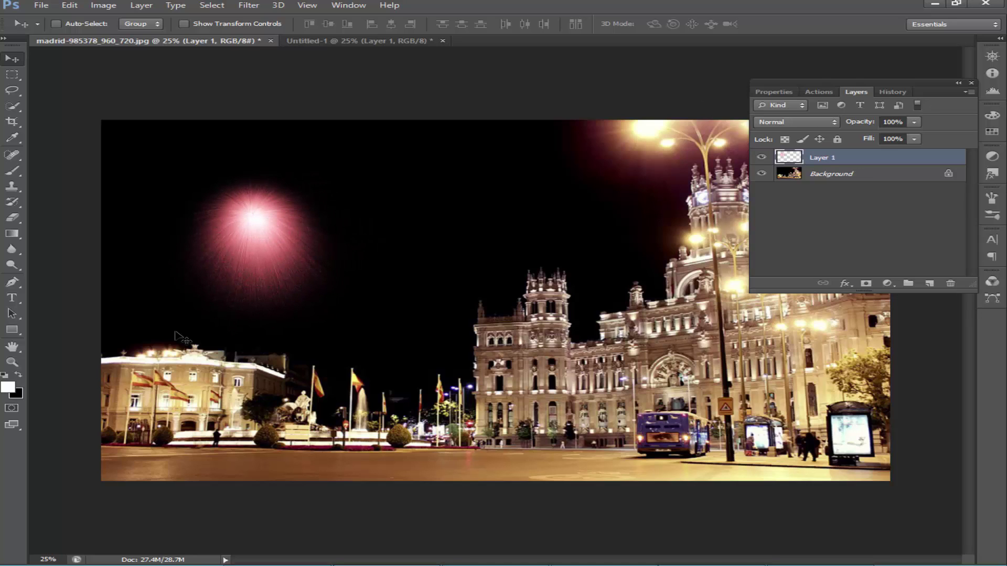
Add a new Layer 2, shrink the brush to 175, and set Layer 2's opacity to 70%.
left_click(929, 283)
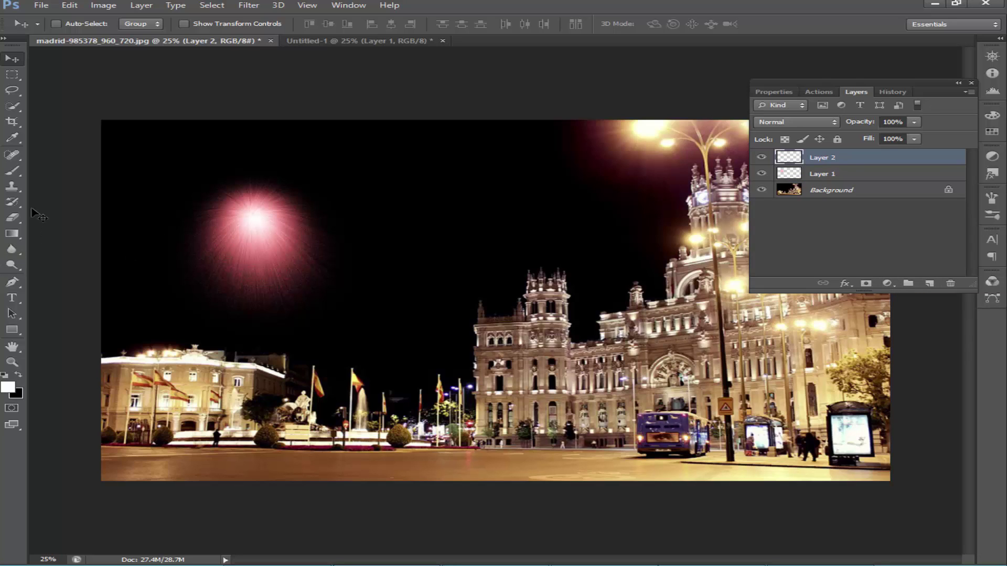
left_click(12, 174)
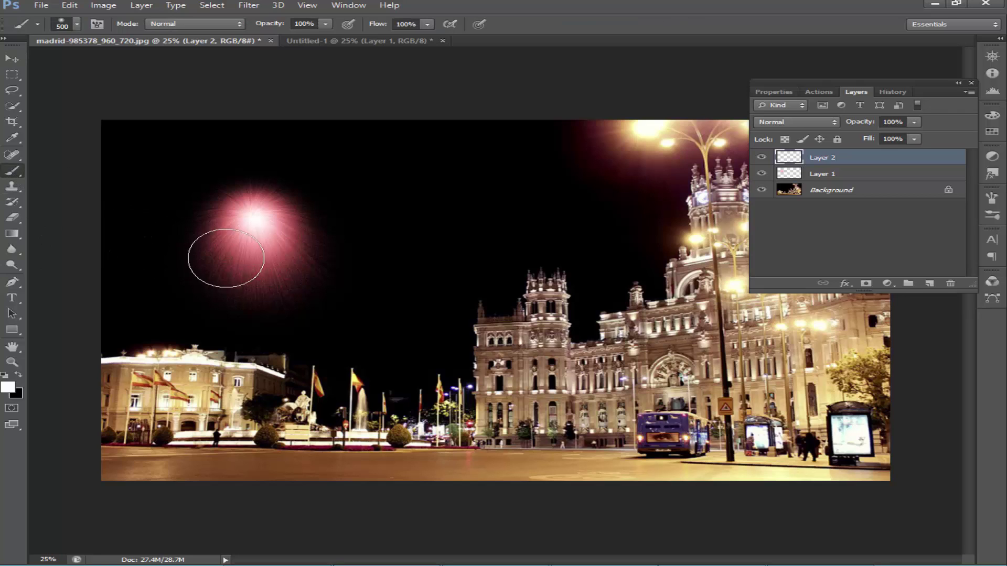
key("bracketleft")
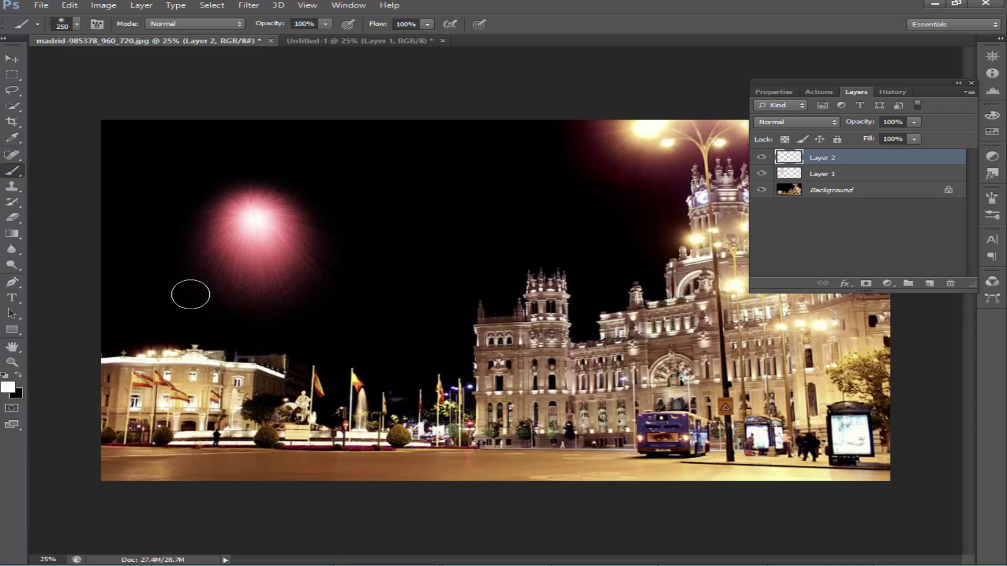
key("bracketleft")
key("bracketleft")
key("bracketleft")
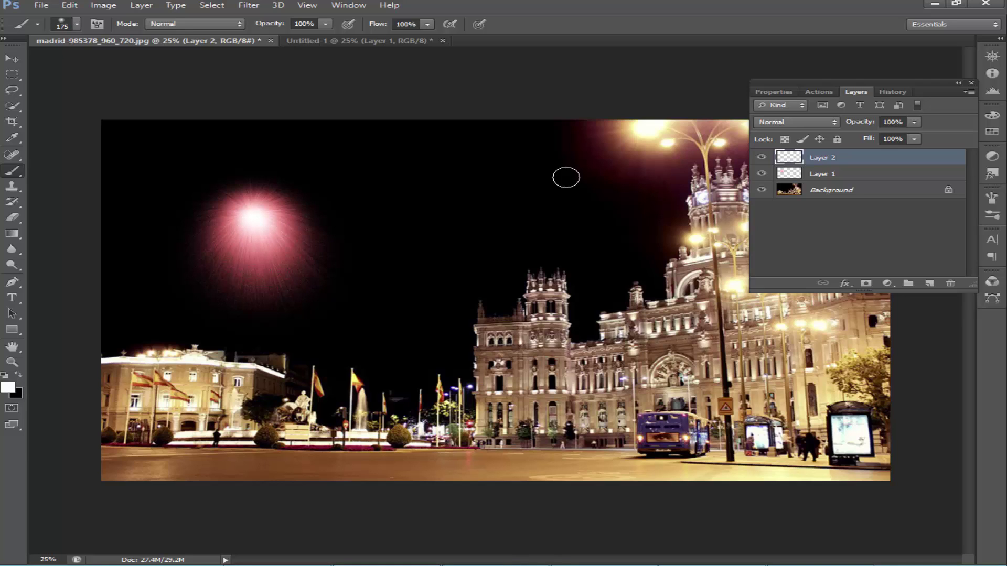
left_click(884, 122)
type("70")
key("Return")
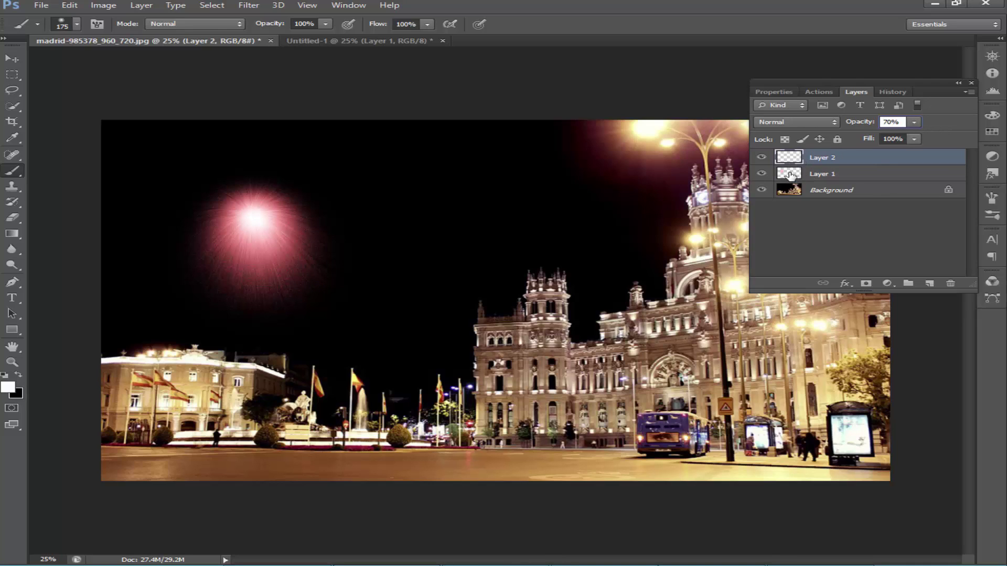
Merge Layer 1 into Layer 2 and nudge the starburst slightly up and left.
left_click(790, 176, "shift")
key("ctrl+e")
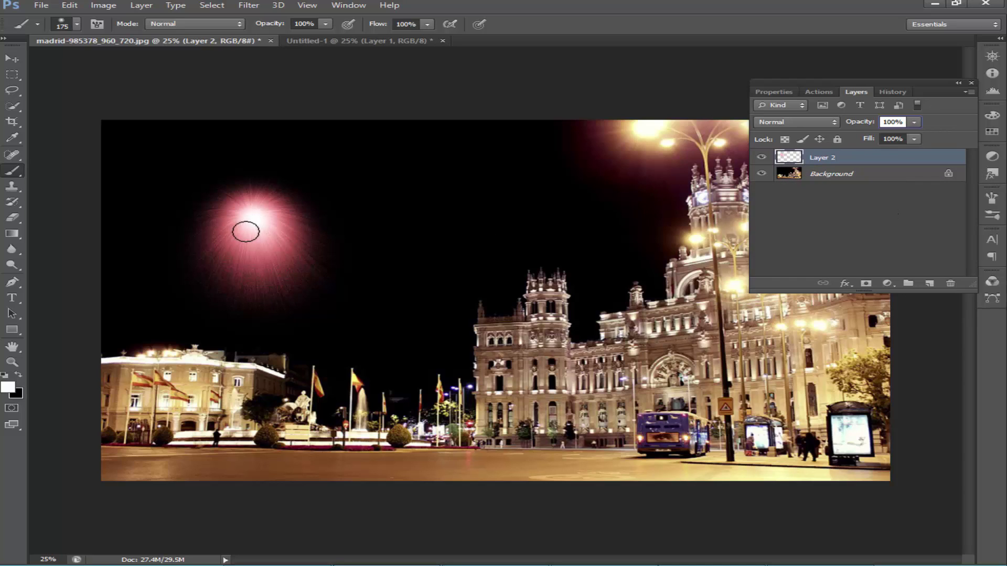
left_click(7, 61)
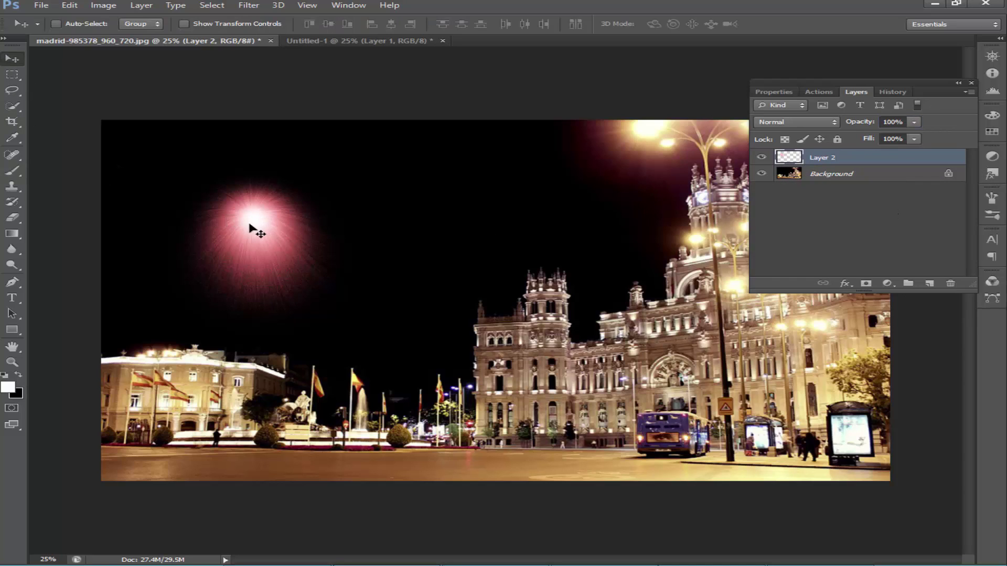
mouse_move(254, 224)
left_mouse_down()
mouse_move(226, 226)
mouse_move(229, 205)
mouse_move(249, 220)
left_mouse_up()
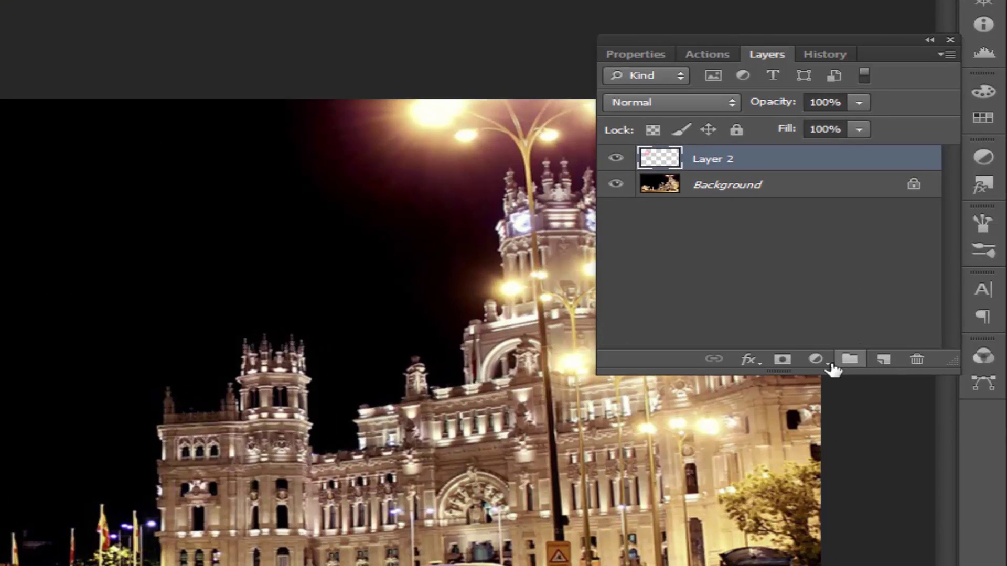
Add a Vibrance adjustment clipped to Layer 2 at +100 and test different saturation values.
left_click(891, 286)
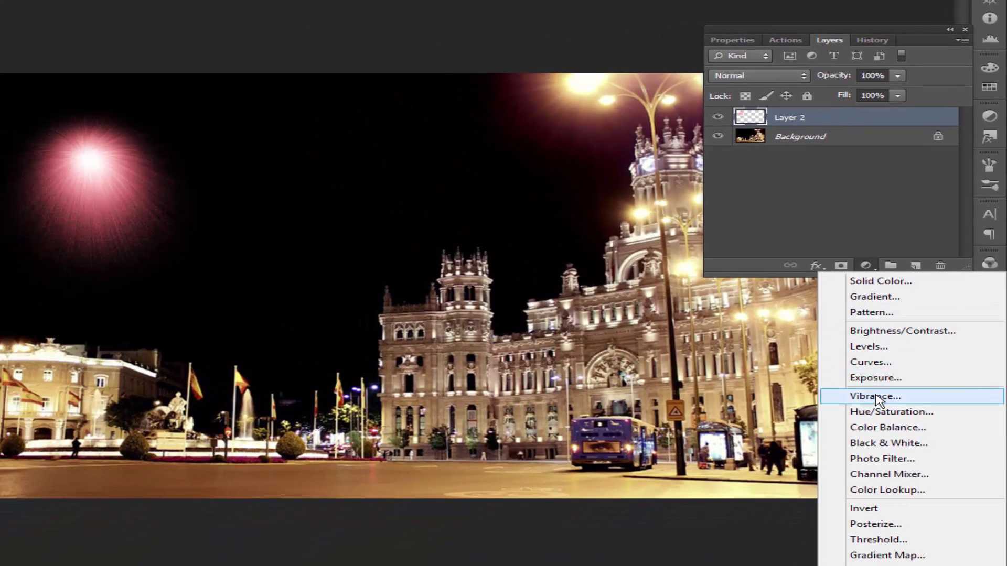
left_click(877, 400)
left_click(826, 42)
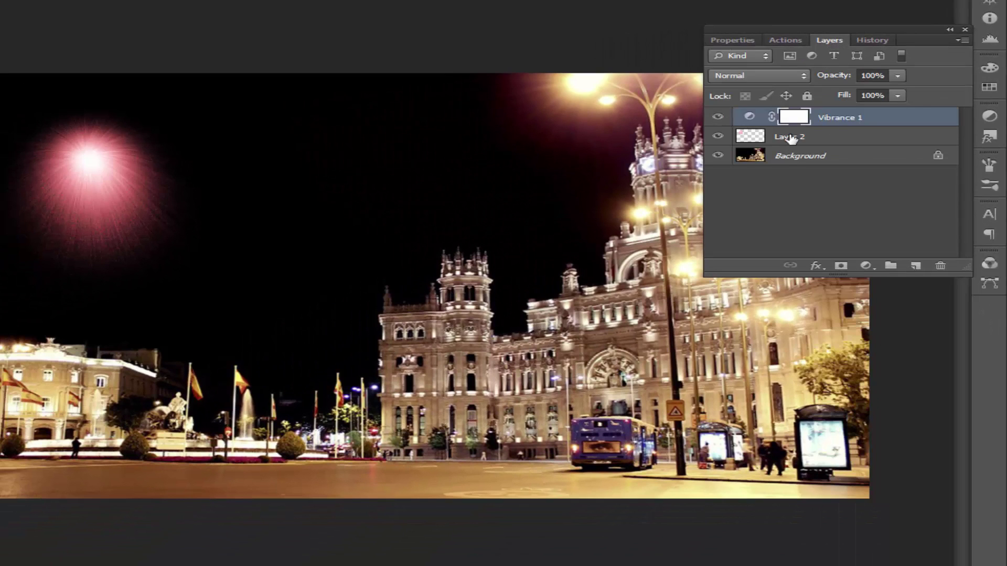
left_click(761, 122, "alt")
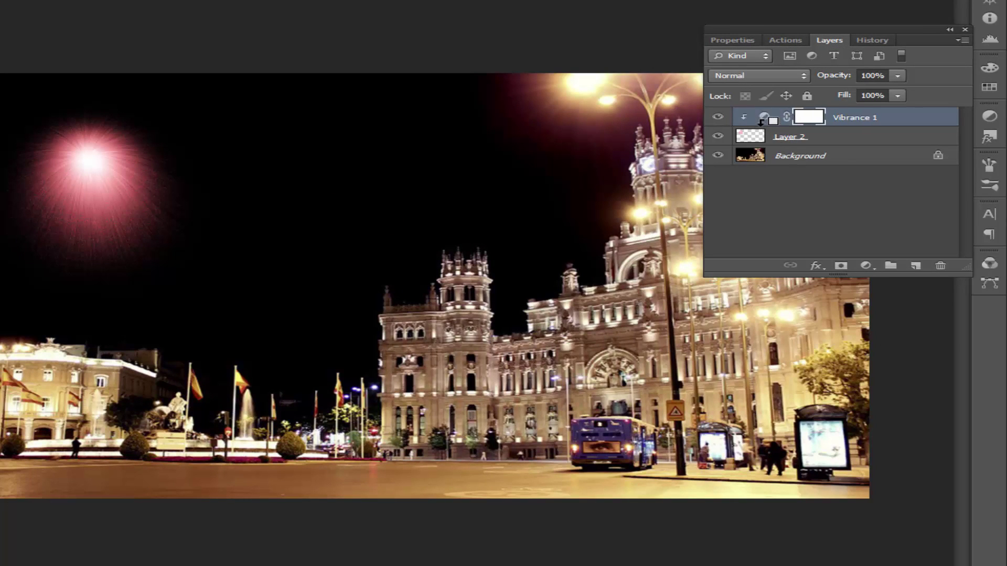
left_click(764, 119)
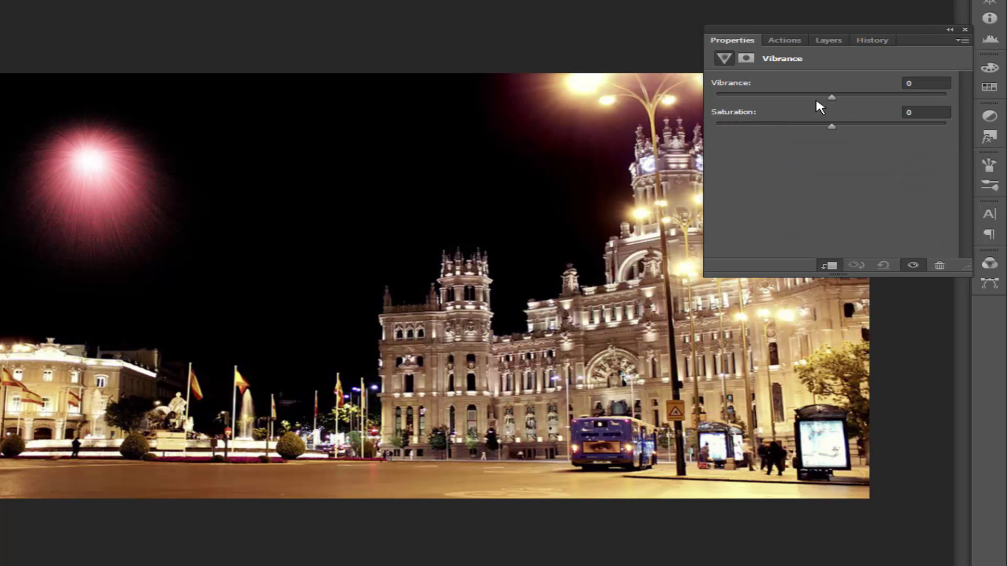
left_click_drag(851, 101, 954, 103)
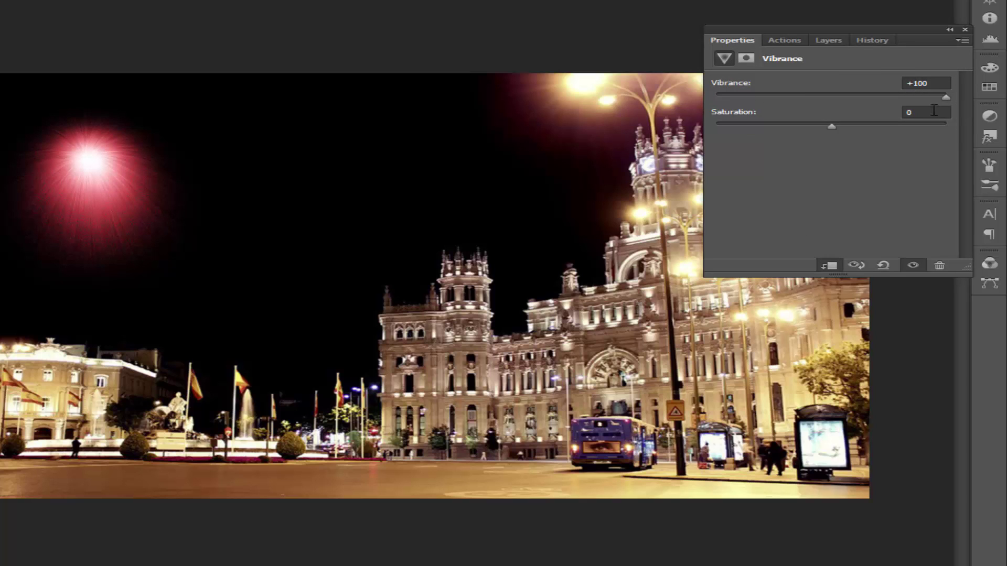
mouse_move(857, 133)
left_mouse_down()
mouse_move(826, 128)
mouse_move(884, 135)
mouse_move(829, 141)
left_mouse_up()
left_click(921, 114)
Delete the Vibrance 1 adjustment layer and zoom in on the red flare.
left_click(831, 39)
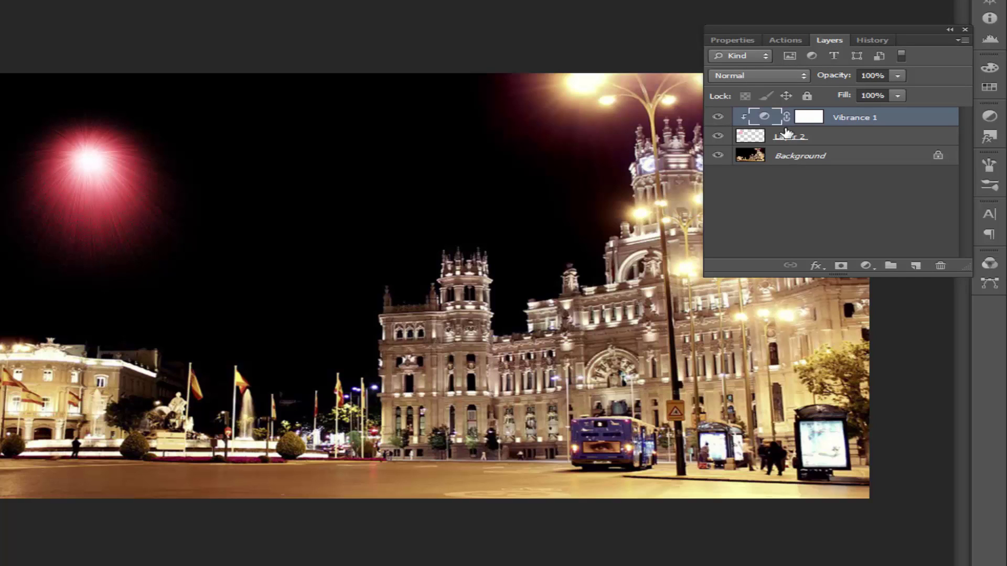
key("Delete")
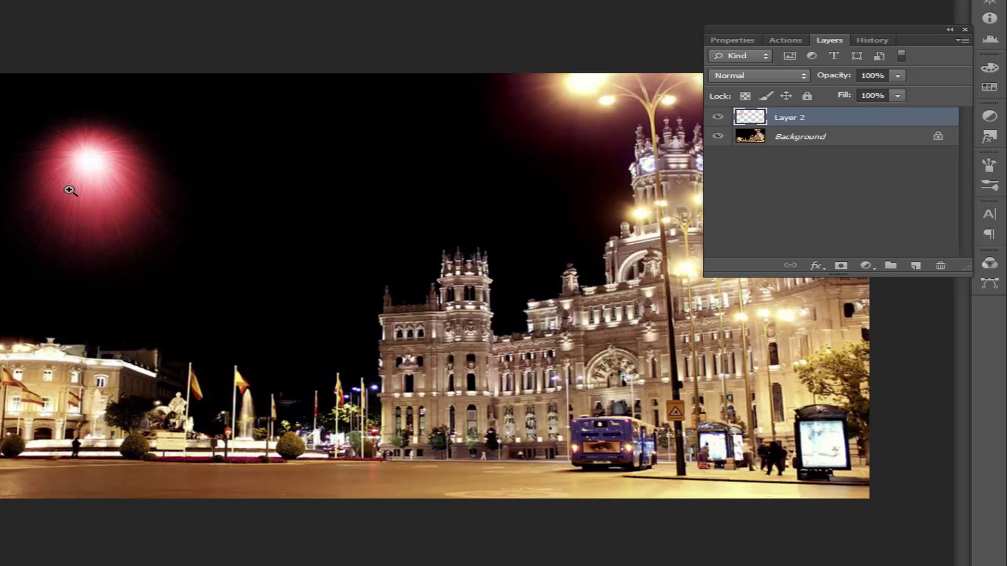
left_click(70, 190)
key("v")
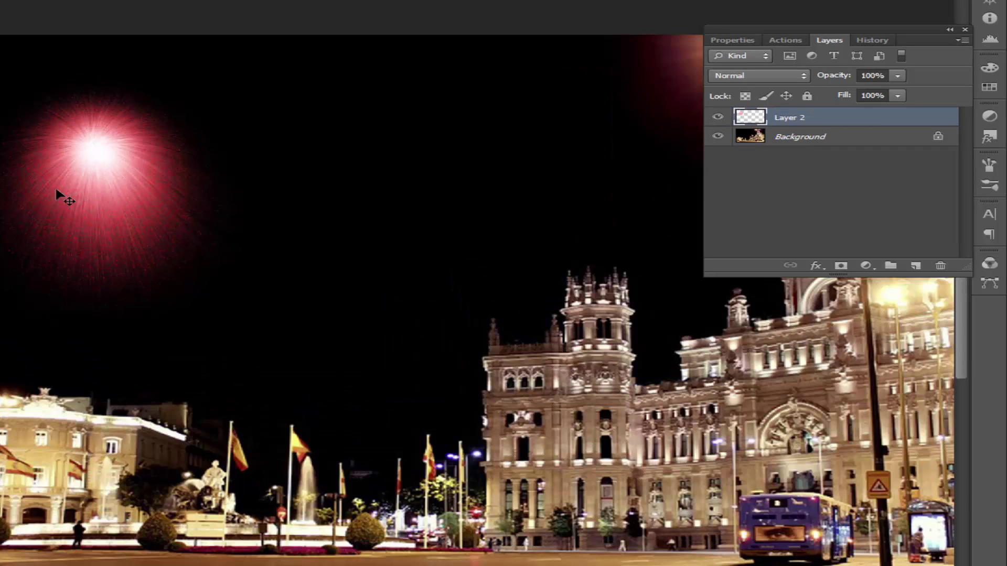
mouse_move(63, 198)
left_mouse_down()
mouse_move(353, 232)
mouse_move(255, 243)
mouse_move(219, 235)
left_mouse_up()
scroll(353, 232, "up", 2)
scroll(273, 236, "down", 1)
scroll(281, 232, "down", 2)
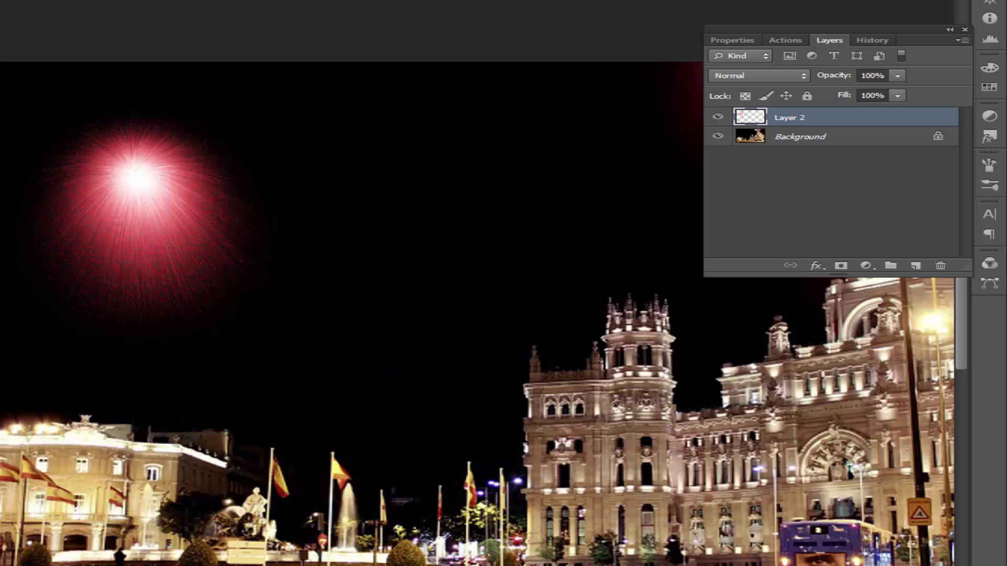
Sharpen Layer 2's red flare with Unsharp Mask at Radius 1.0, Threshold 0, then fit the image.
key("alt+t")
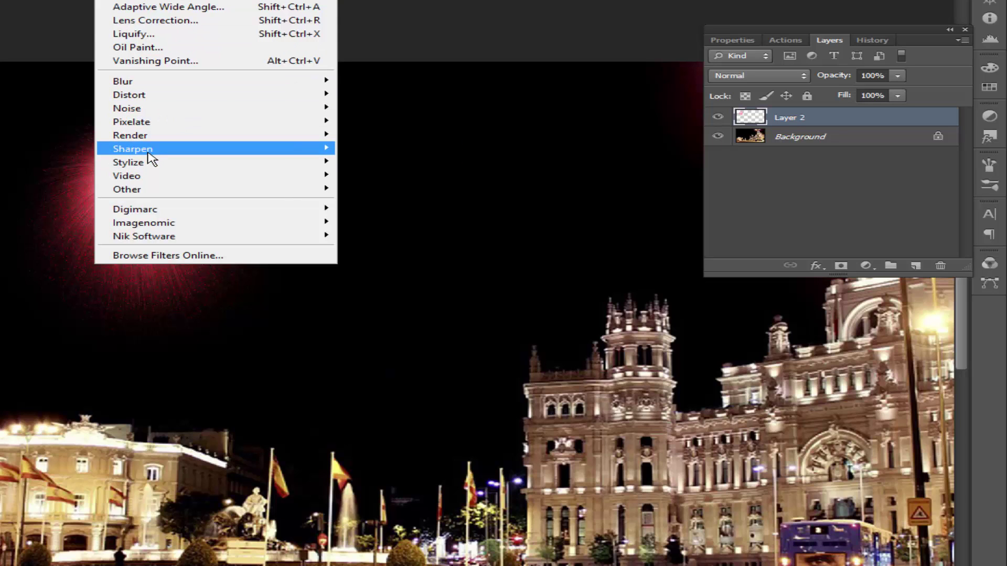
mouse_move(132, 149)
left_click(378, 205)
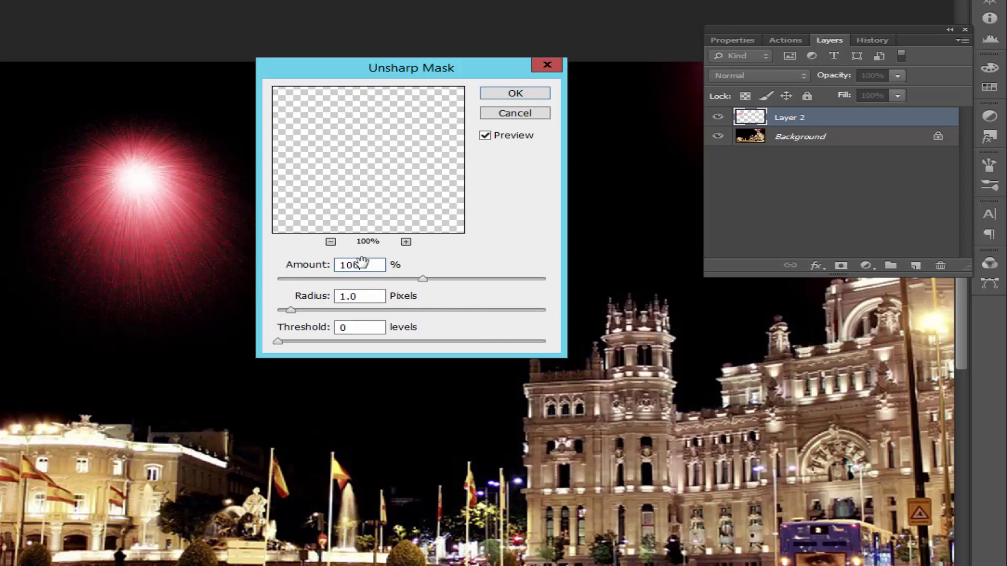
key("Return")
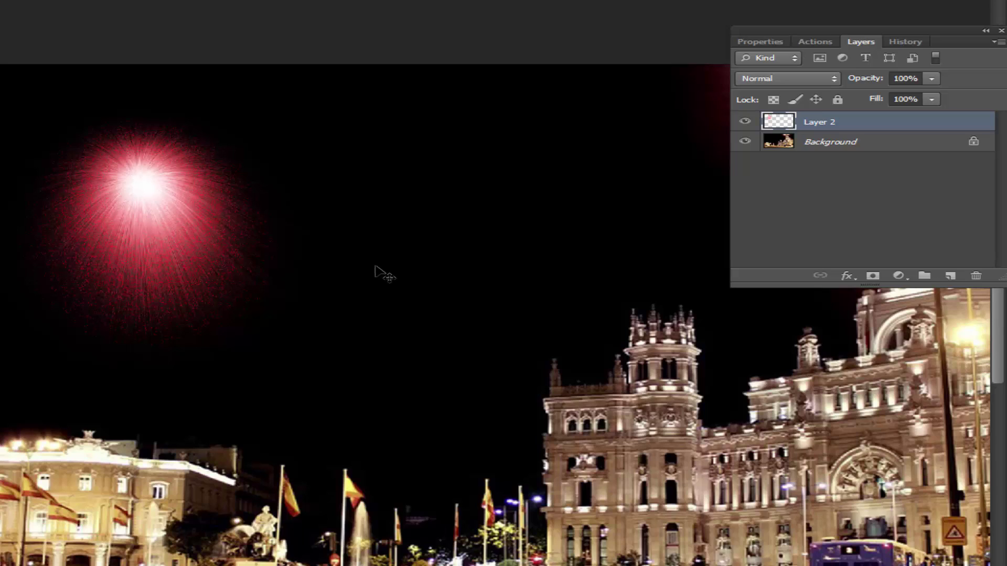
key("ctrl+minus")
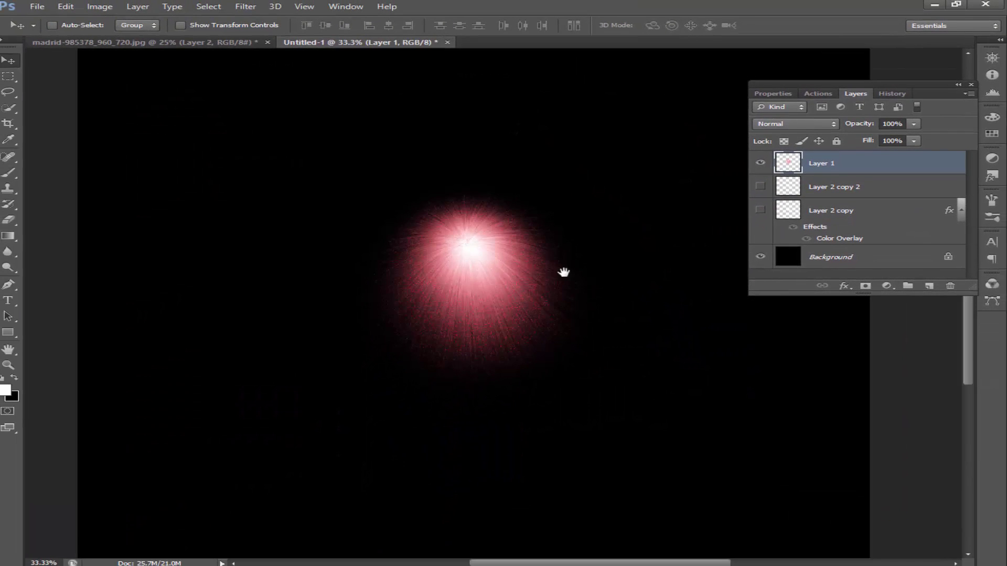
Try a blue Color Overlay on Layer 2 copy, cancel back to red, and drag Layer 1 toward the trash.
mouse_move(564, 273)
left_mouse_down()
mouse_move(472, 238)
mouse_move(519, 247)
left_mouse_up()
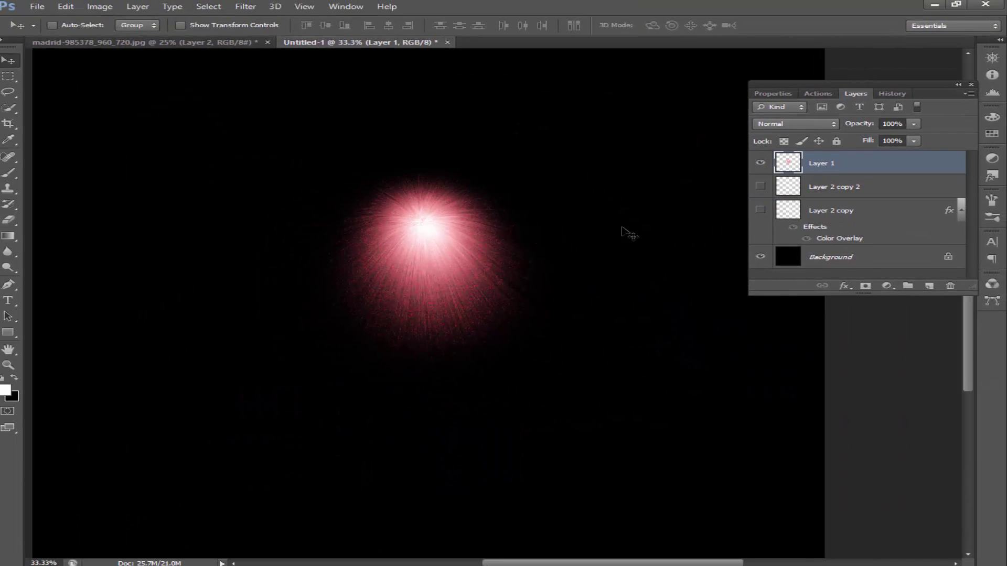
double_click(792, 308)
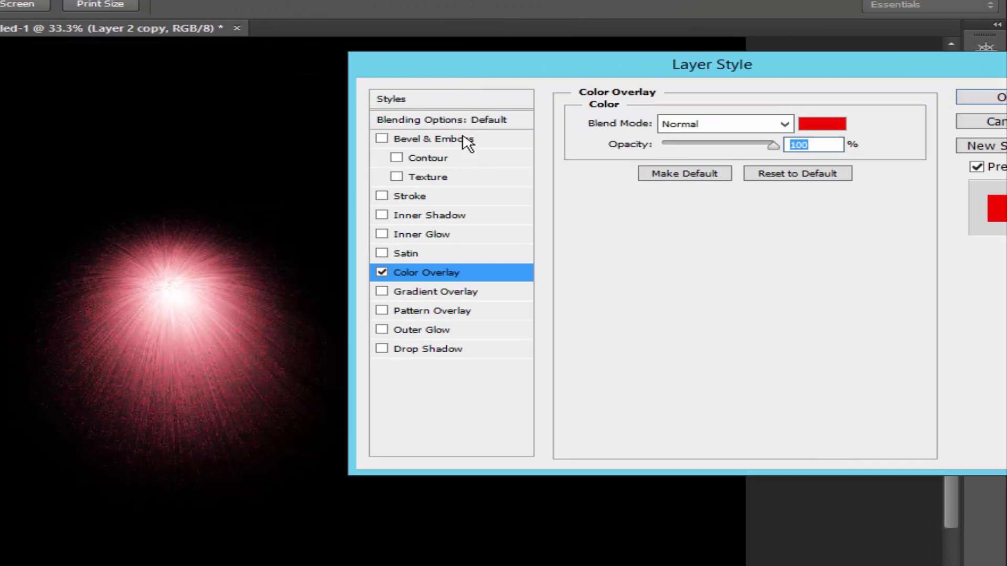
left_click(829, 126)
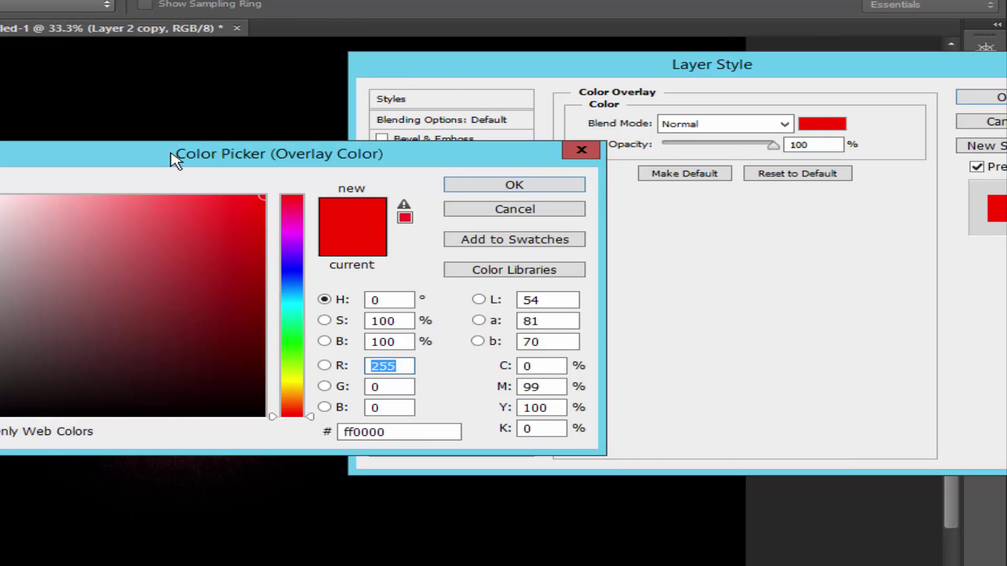
left_click_drag(176, 155, 500, 136)
left_click(617, 256)
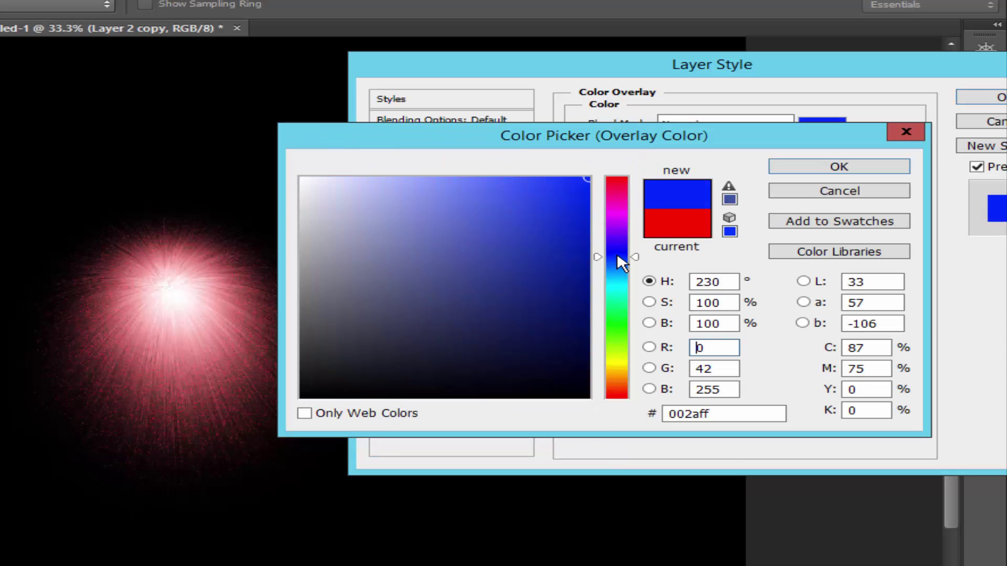
left_click(557, 240)
left_click(561, 272)
left_click(563, 289)
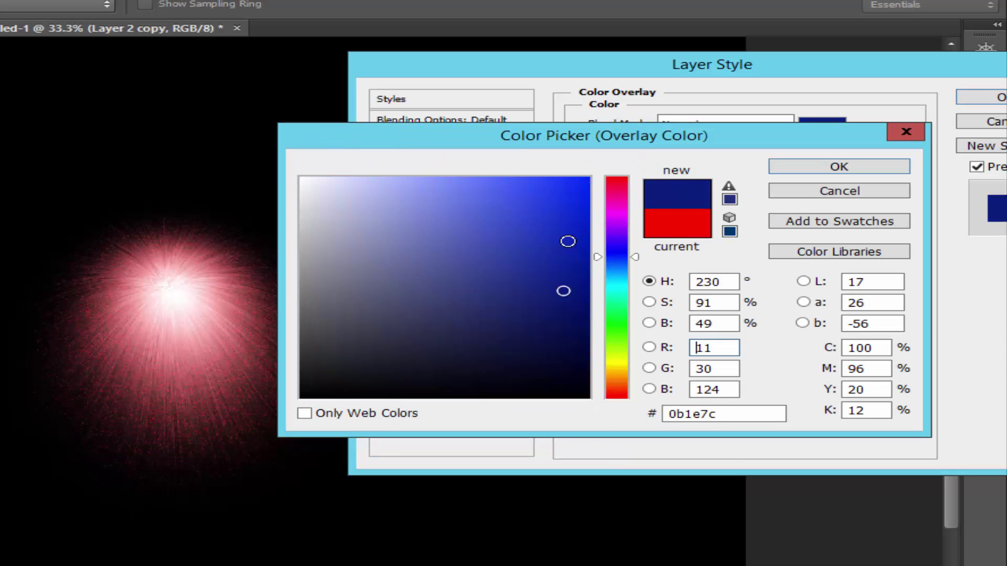
left_click(854, 192)
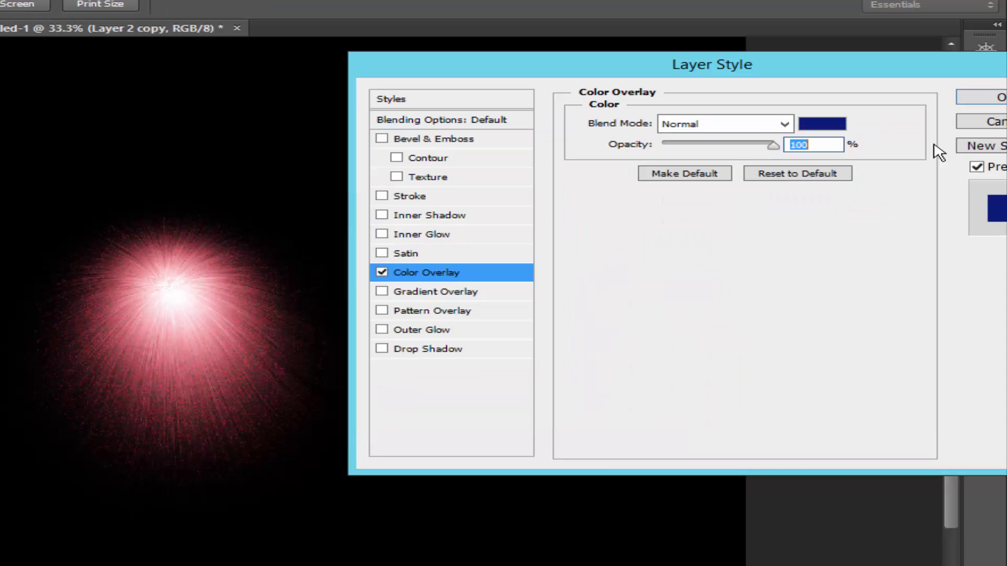
left_click(985, 121)
left_click_drag(721, 202, 925, 379)
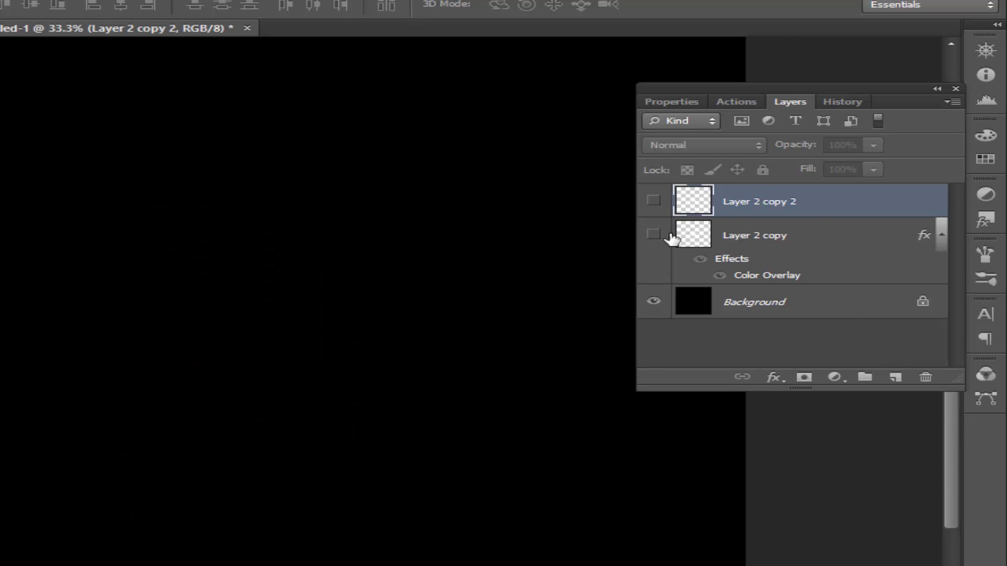
Finish deleting Layer 1 and toggle Layer 2 copy 2's visibility on and off.
left_click(653, 234)
left_click(653, 200)
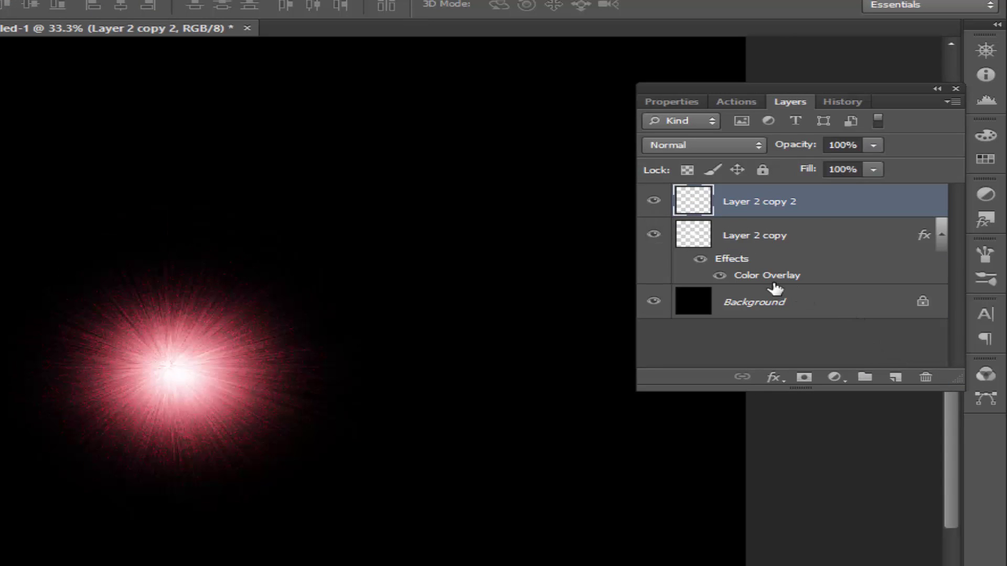
left_click(654, 200)
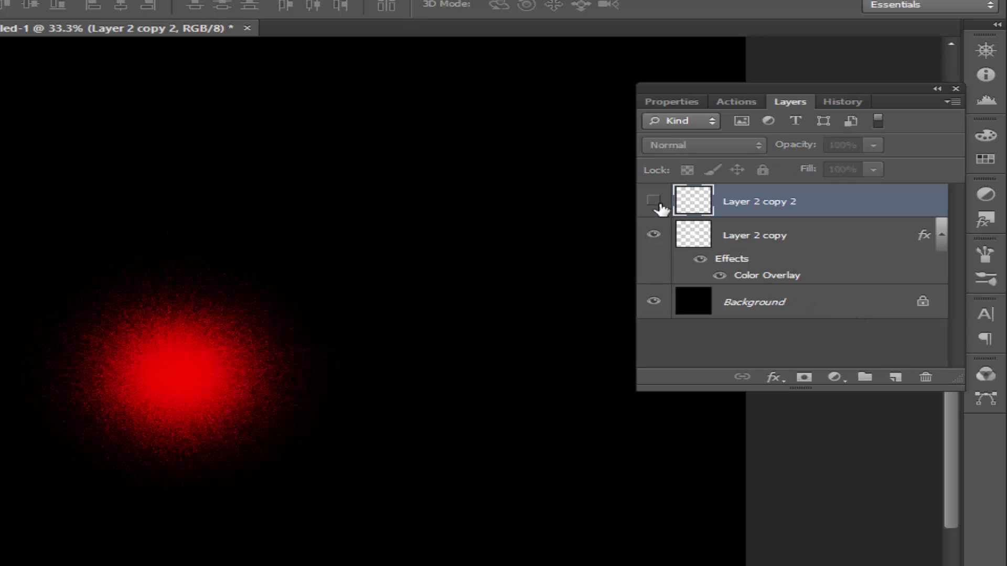
Change Layer 2 copy's Color Overlay colour to blue 0030ff.
double_click(770, 277)
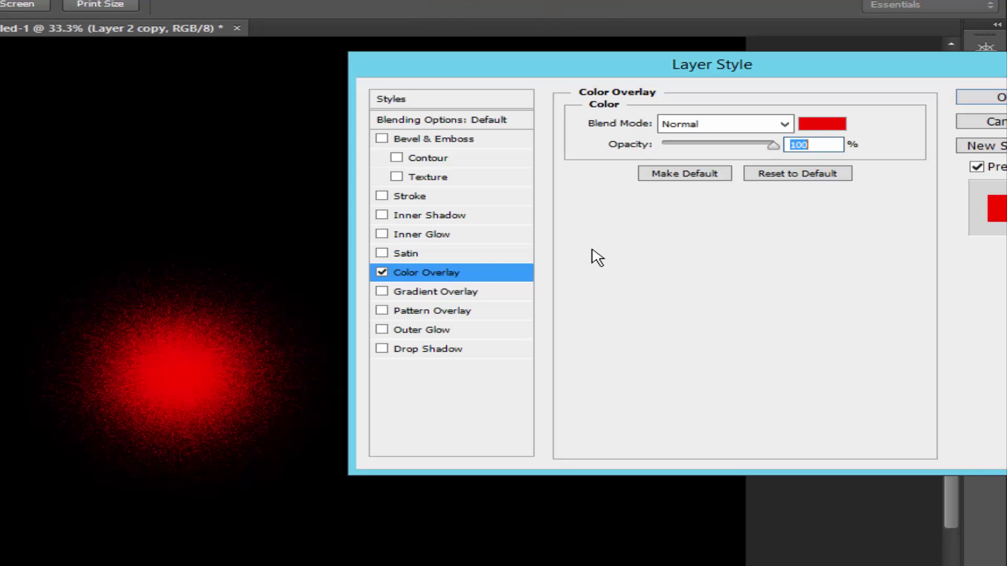
left_click(821, 125)
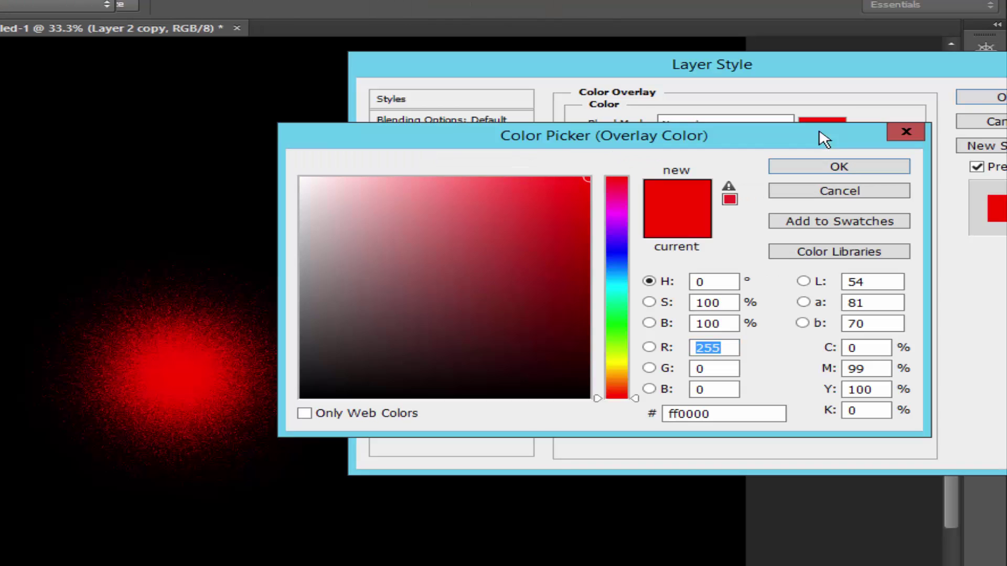
left_click_drag(622, 248, 619, 258)
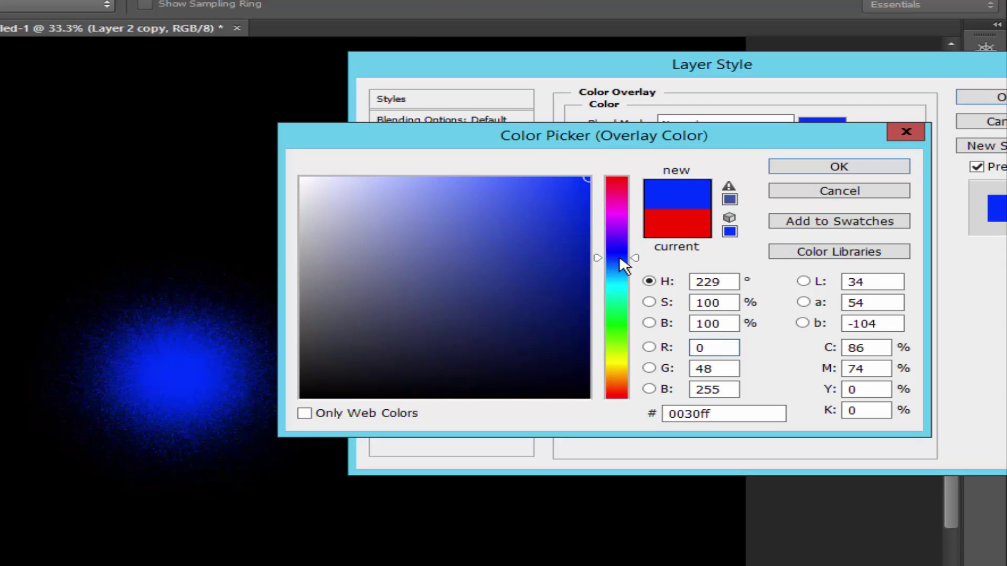
left_click(838, 167)
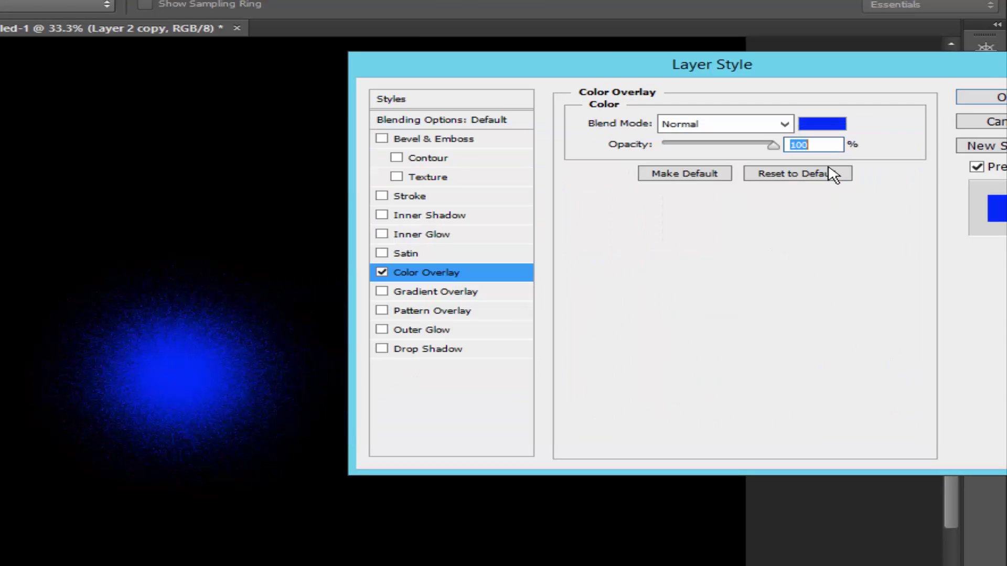
Confirm the blue overlay and stamp the visible blue starburst into a new Layer 1, hiding both copies.
left_click(991, 100)
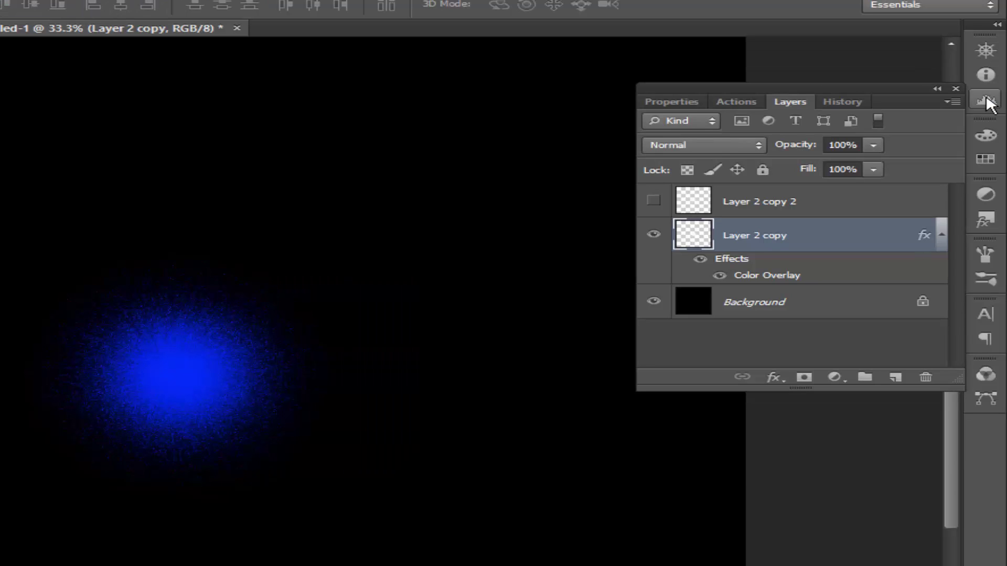
left_click(654, 200)
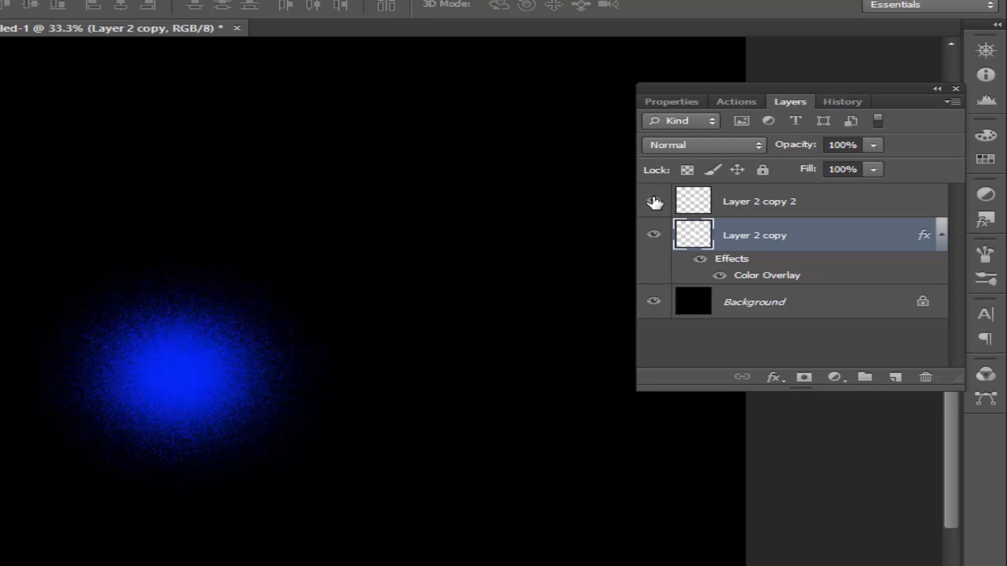
left_click(750, 204)
key("ctrl+shift+alt+e")
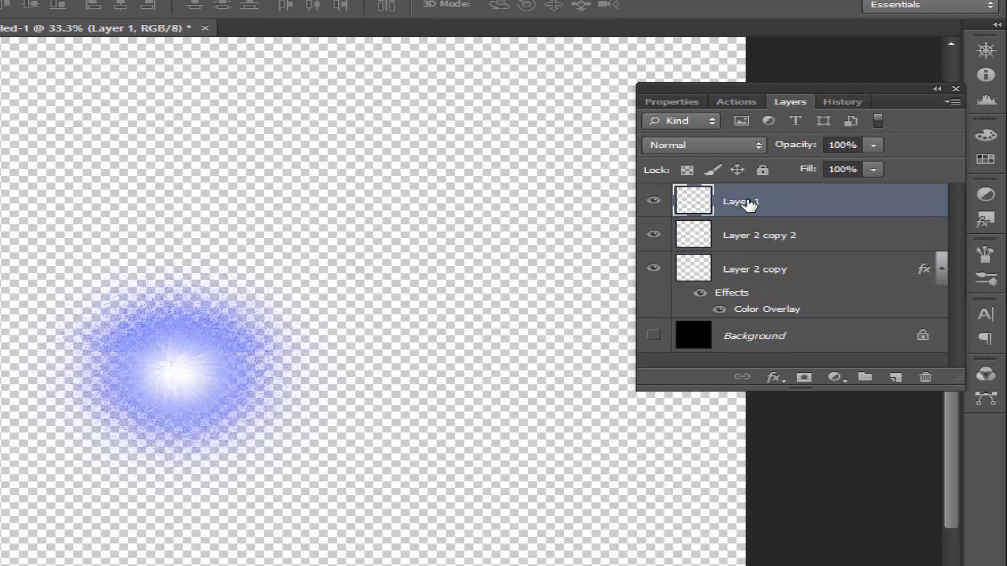
left_click(653, 335)
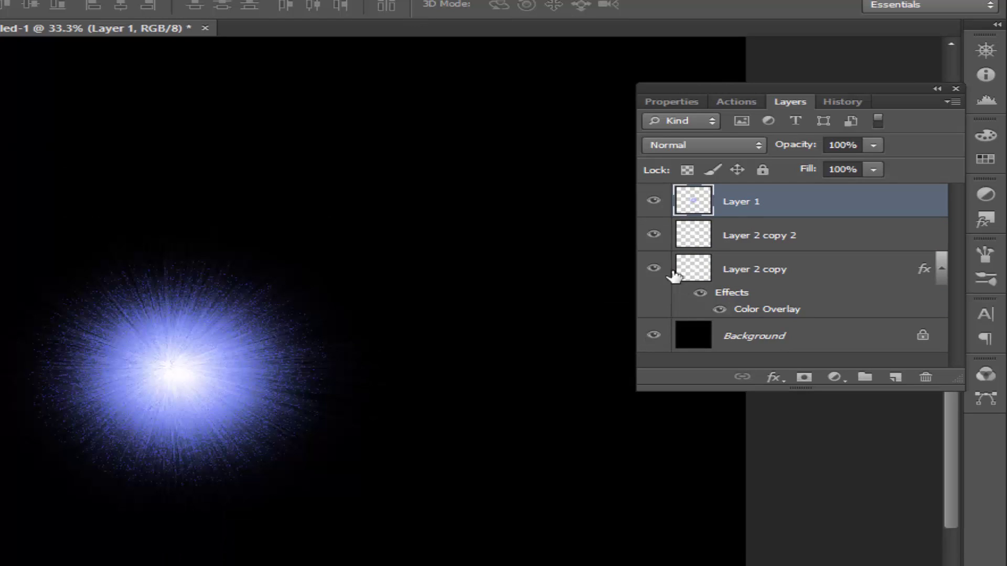
left_click(653, 268)
left_click(653, 235)
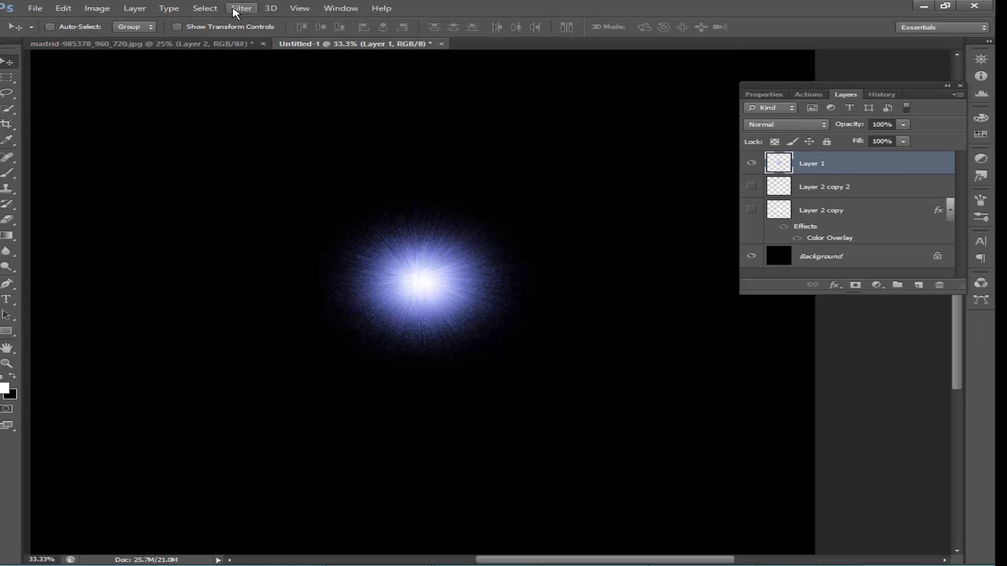
left_click(242, 8)
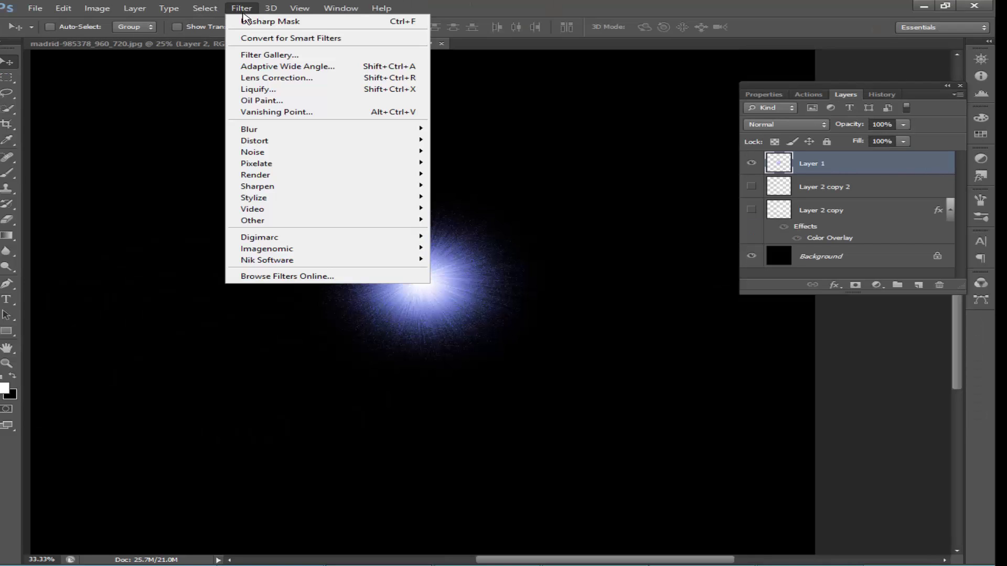
Warp the blue glow's bright core upward with Liquify's Forward Warp brush at size 1200.
left_click(268, 89)
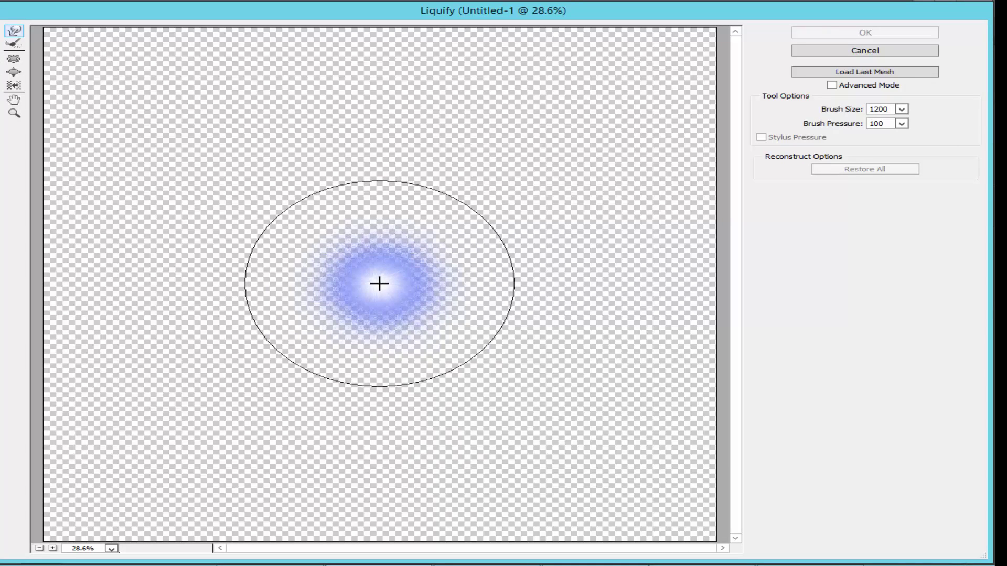
left_click_drag(379, 284, 370, 209)
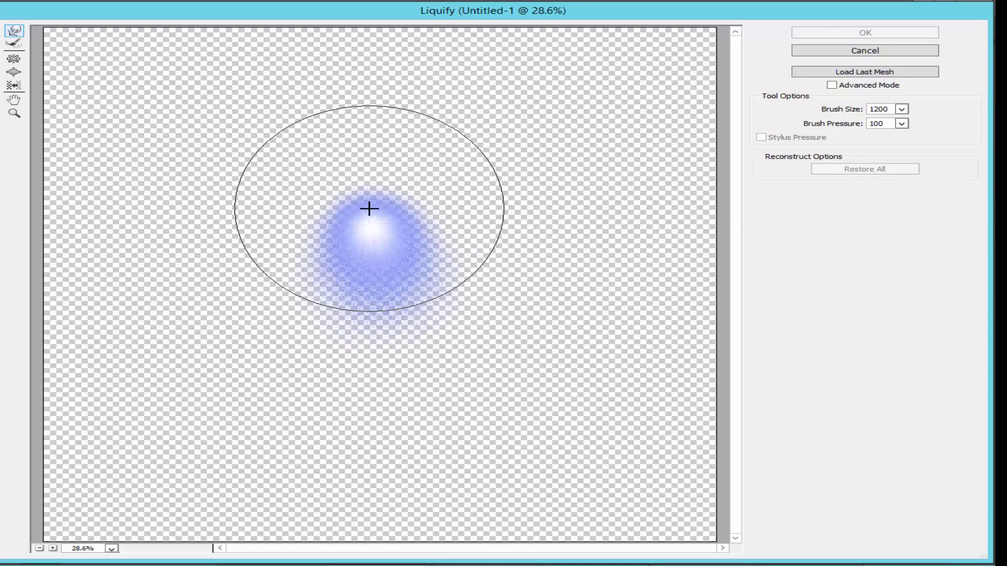
left_click(847, 35)
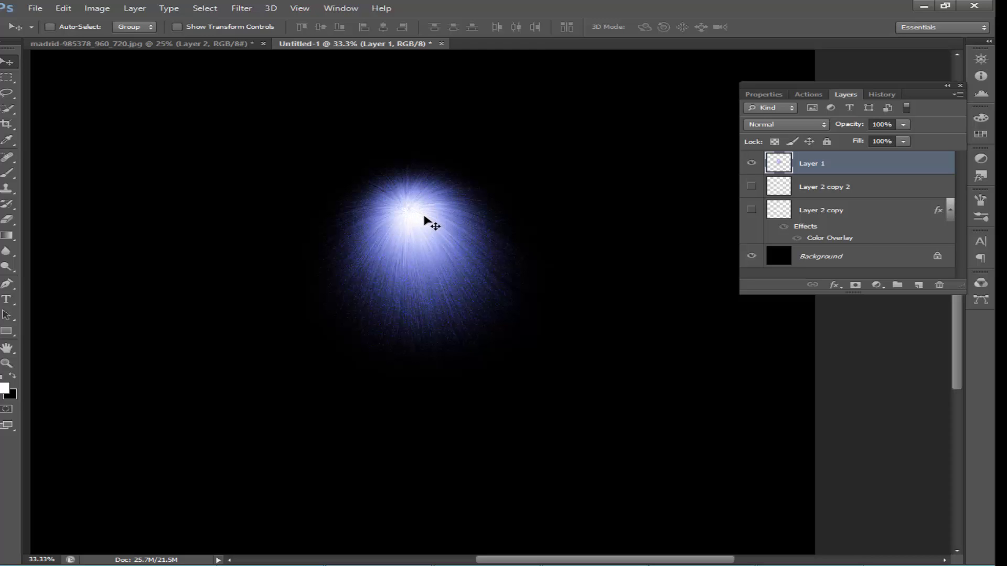
Drop the blue flare into the Madrid photo as Layer 3, then add and remove a 70%-opacity test layer.
mouse_move(425, 217)
left_mouse_down()
mouse_move(195, 46)
mouse_move(273, 145)
left_mouse_up()
left_click_drag(337, 203, 345, 204)
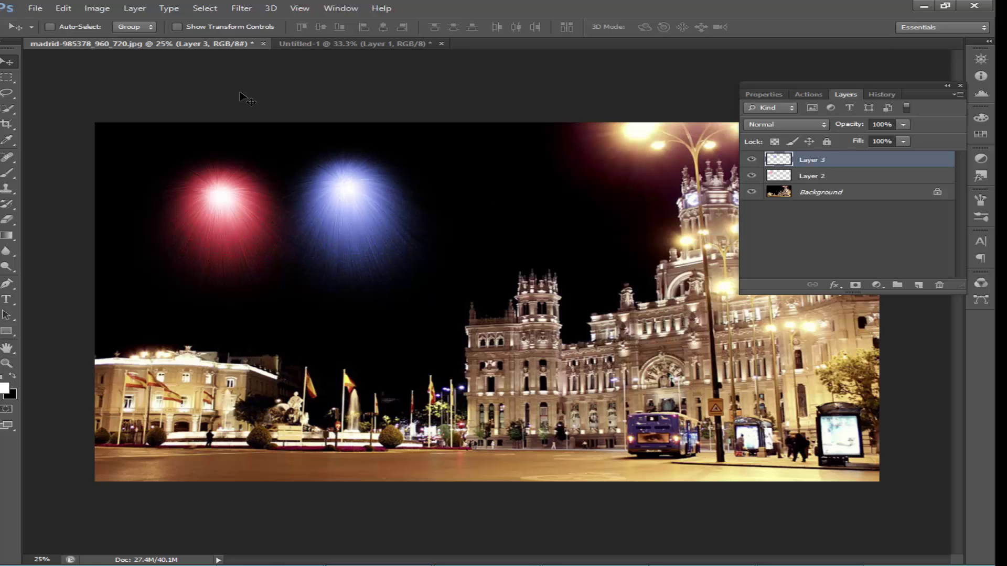
left_click(919, 285)
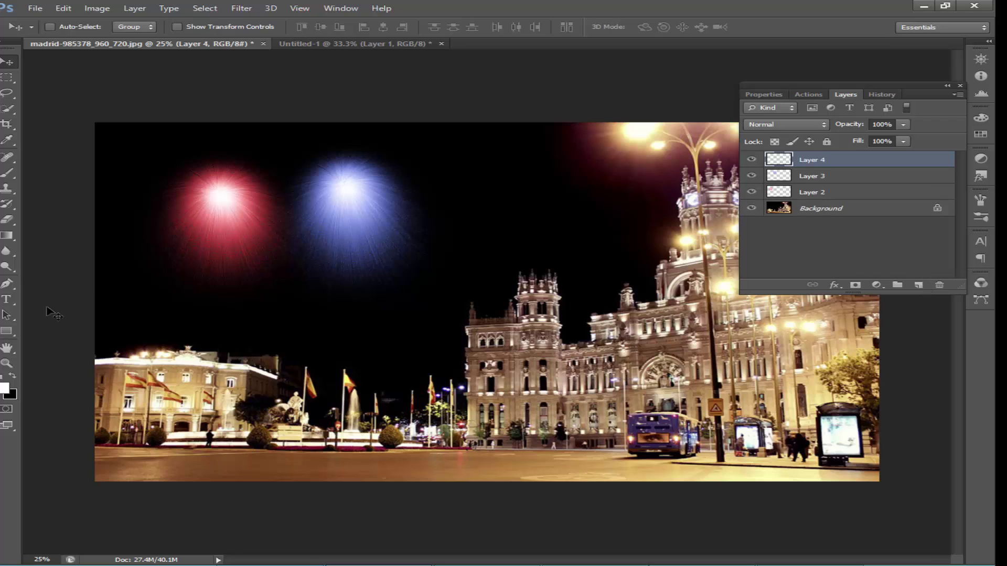
left_click(7, 173)
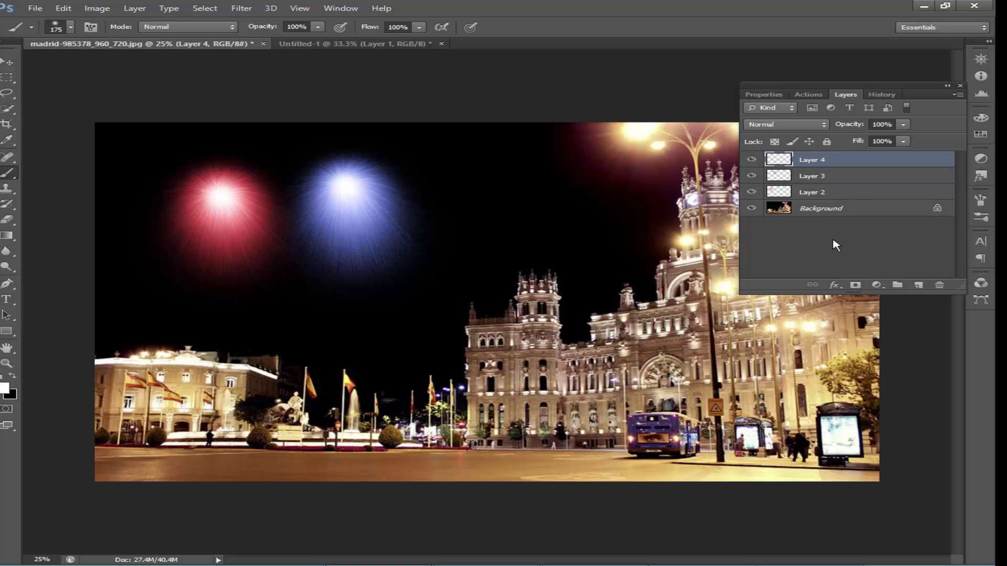
left_click(893, 124)
type("70")
key("Return")
key("Delete")
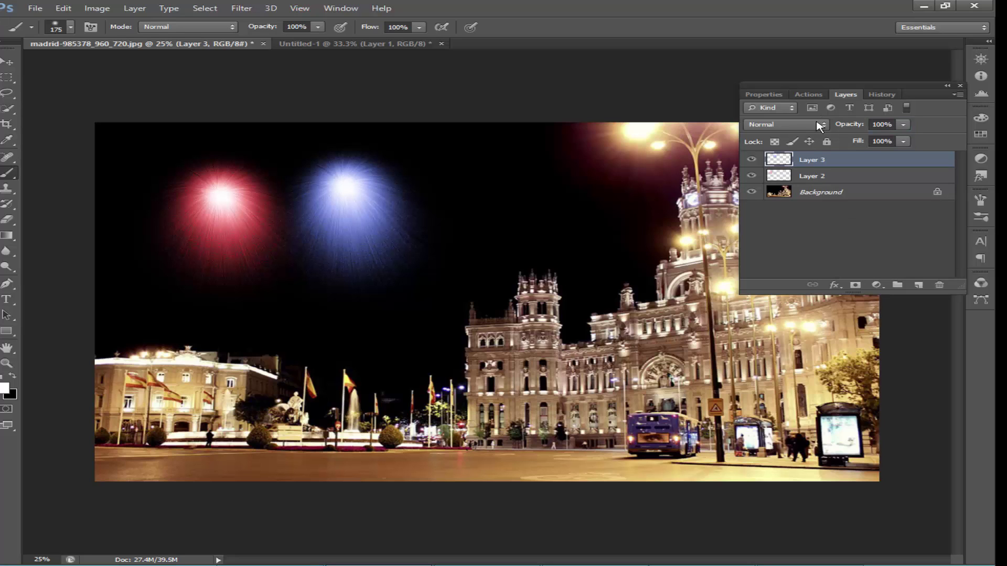
Add a Vibrance adjustment at +100 clipped to the blue flare's Layer 3.
left_click(877, 285)
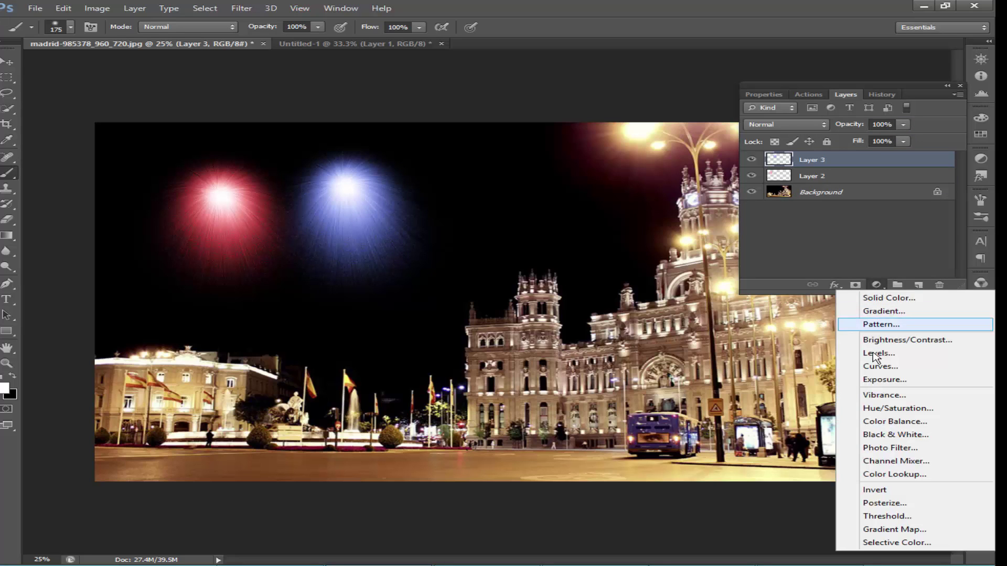
left_click(886, 396)
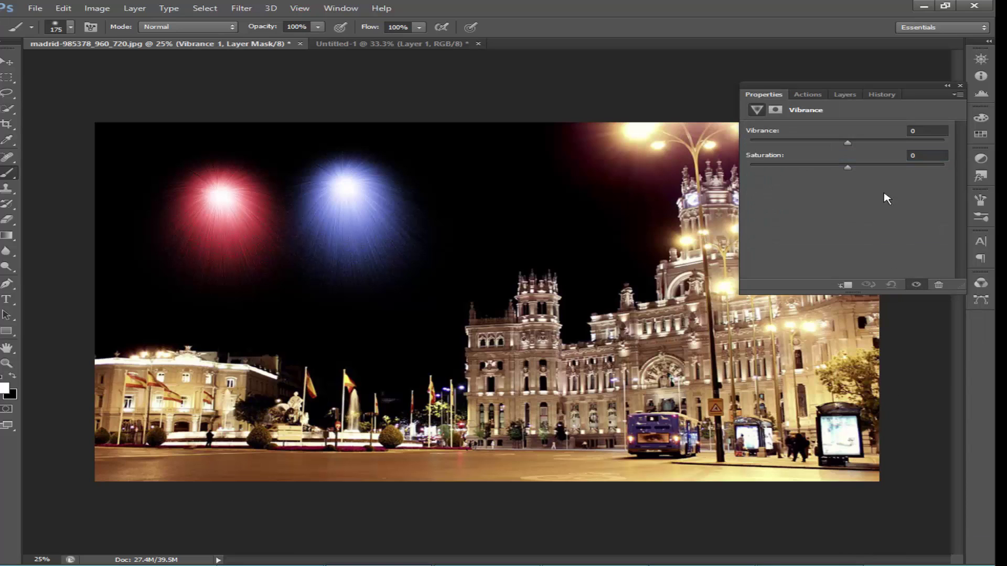
left_click(844, 95)
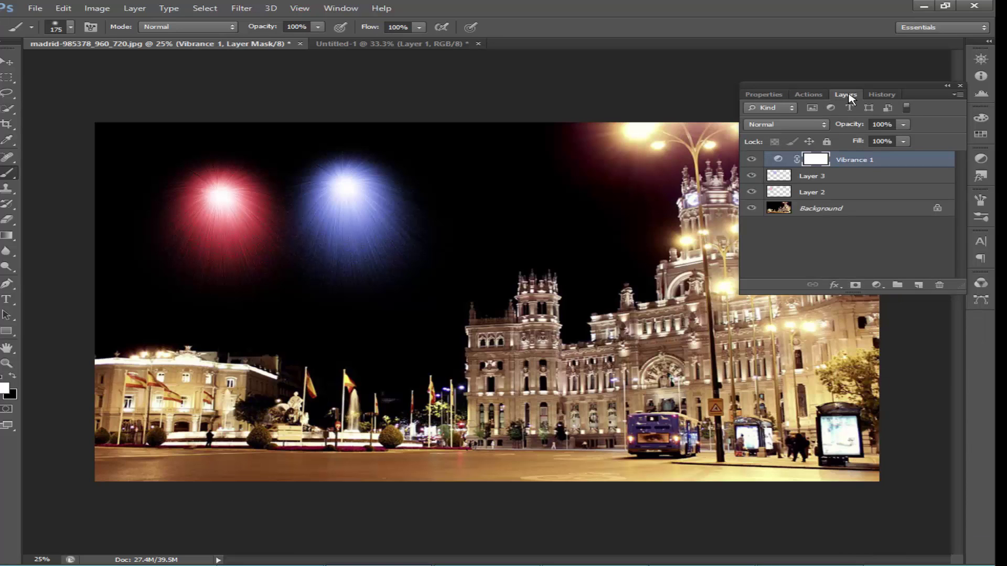
left_click(798, 163, "alt")
double_click(792, 160)
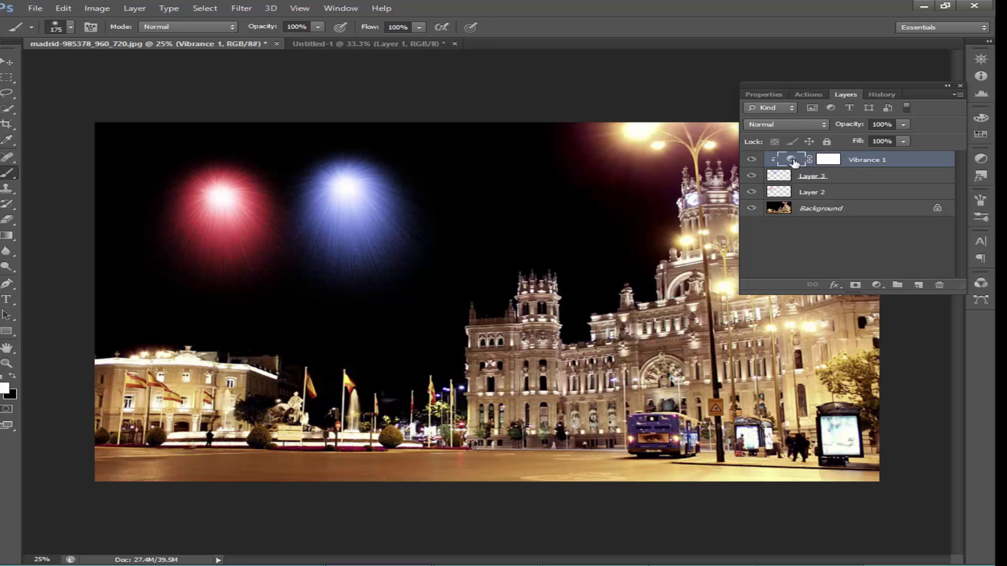
left_click_drag(856, 141, 995, 141)
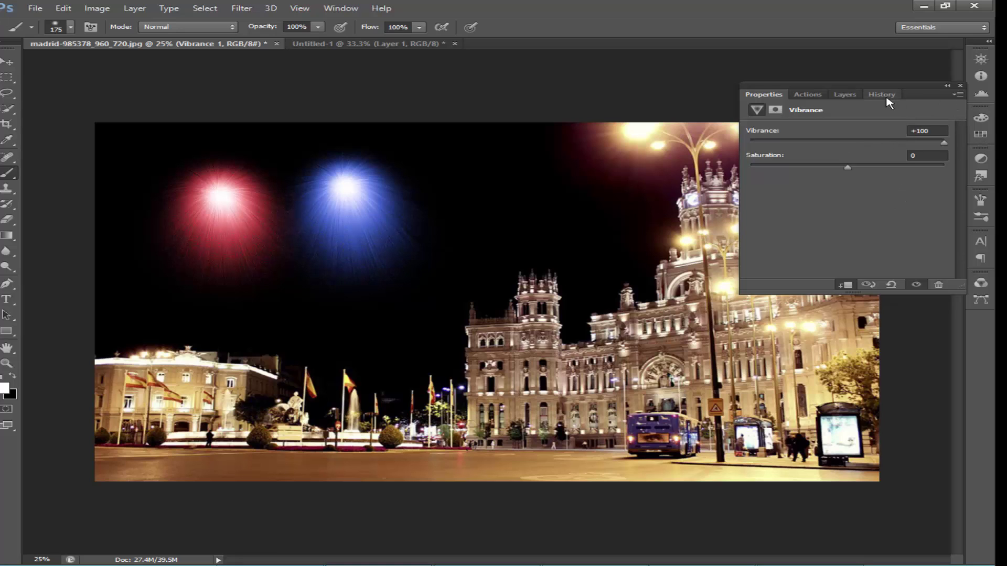
left_click(947, 88)
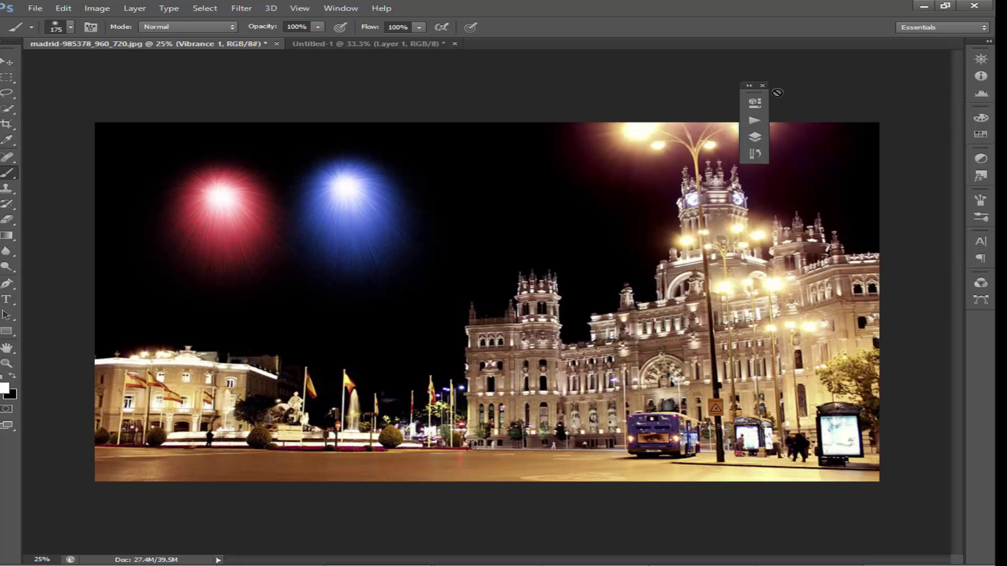
left_click(750, 86)
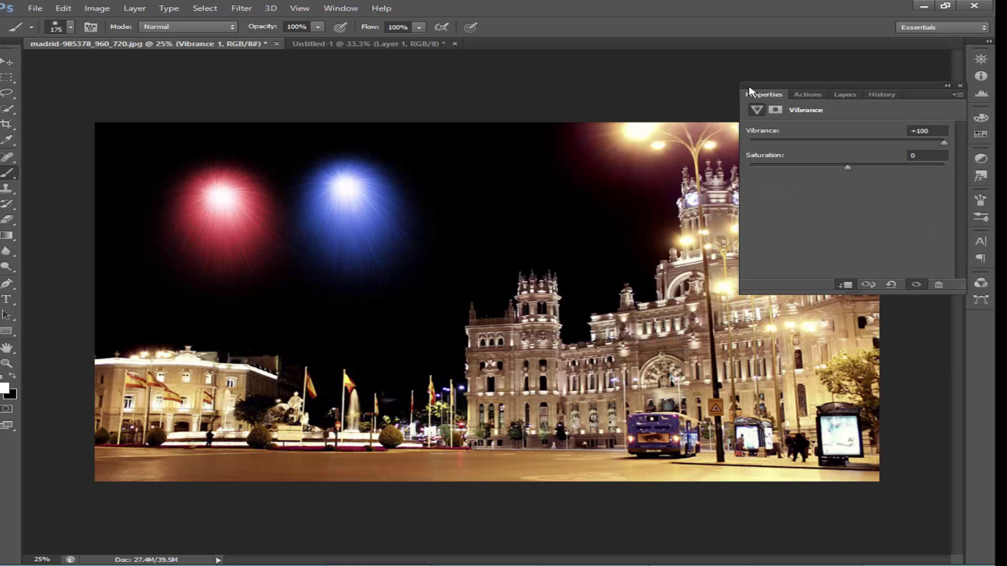
left_click(845, 97)
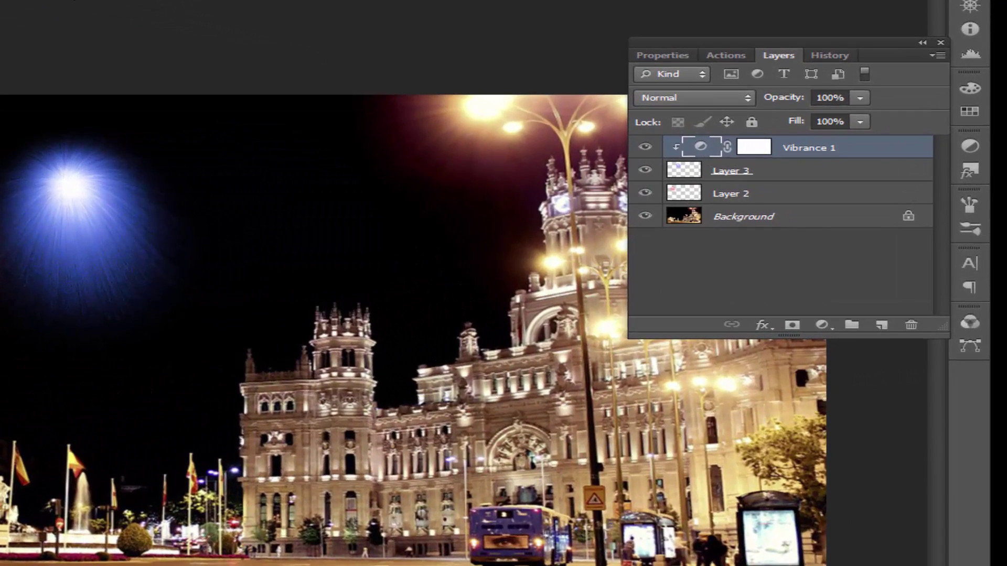
In Untitled-1, delete the blue-flare Layer 1 and make both Layer 2 copies visible.
left_click(343, 44)
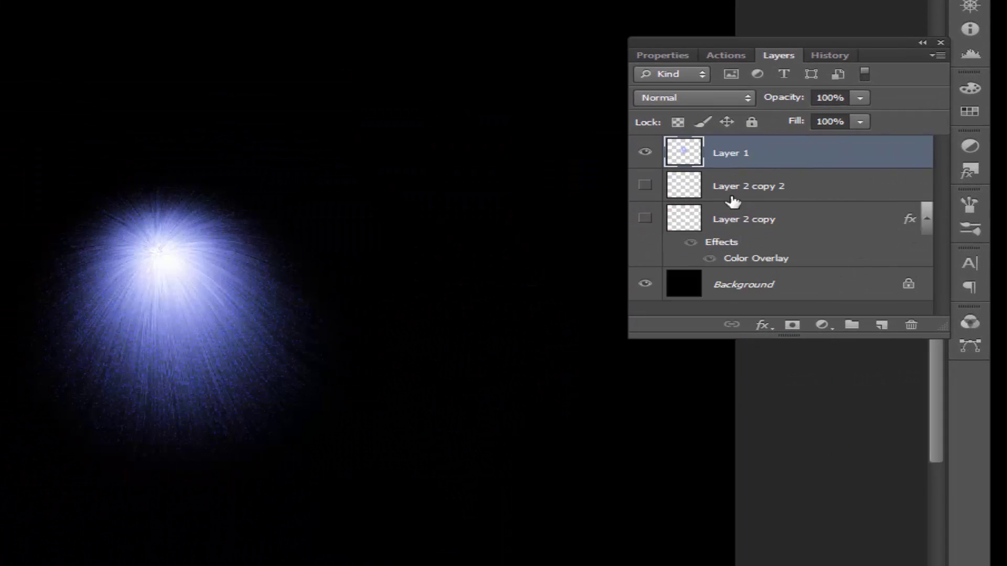
left_click_drag(836, 157, 911, 325)
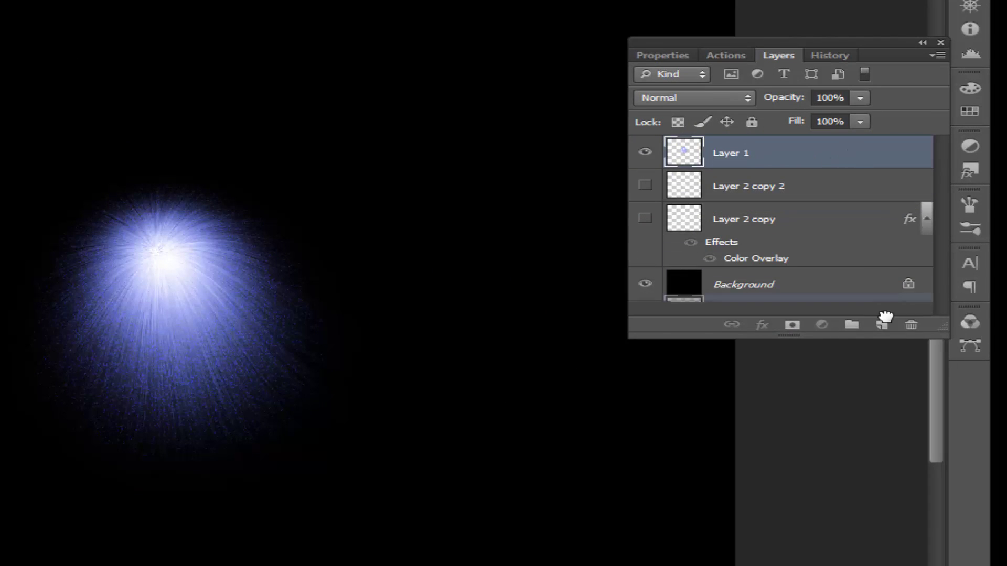
left_click(645, 185)
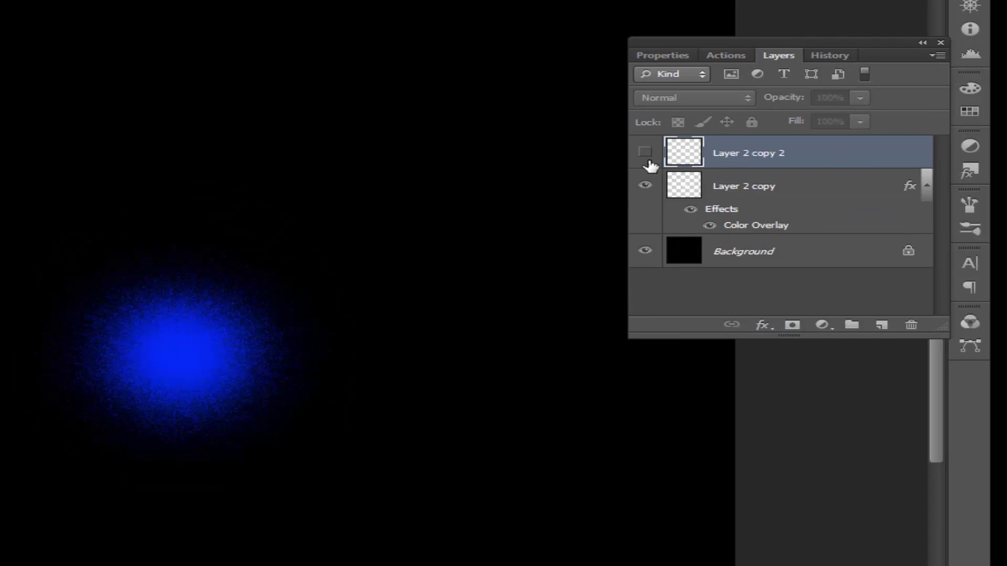
left_click(645, 152)
Change Layer 2 copy's Color Overlay from blue to a bright green.
left_click(755, 226)
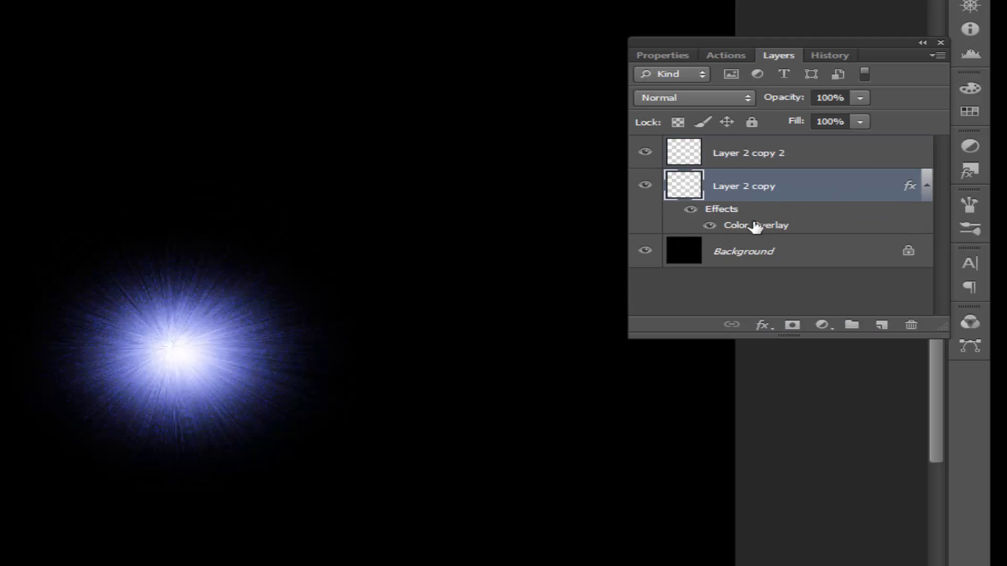
double_click(755, 226)
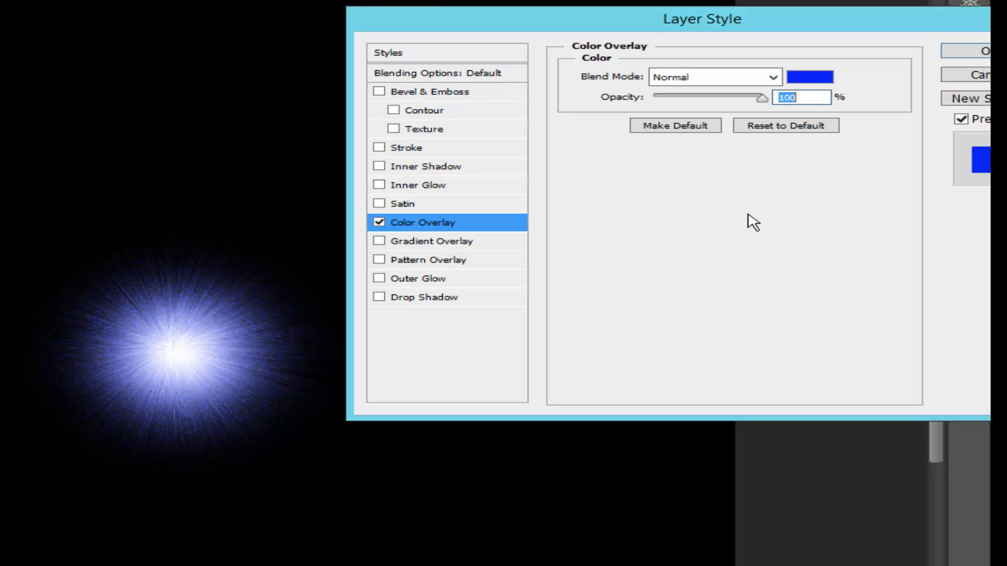
left_click(798, 77)
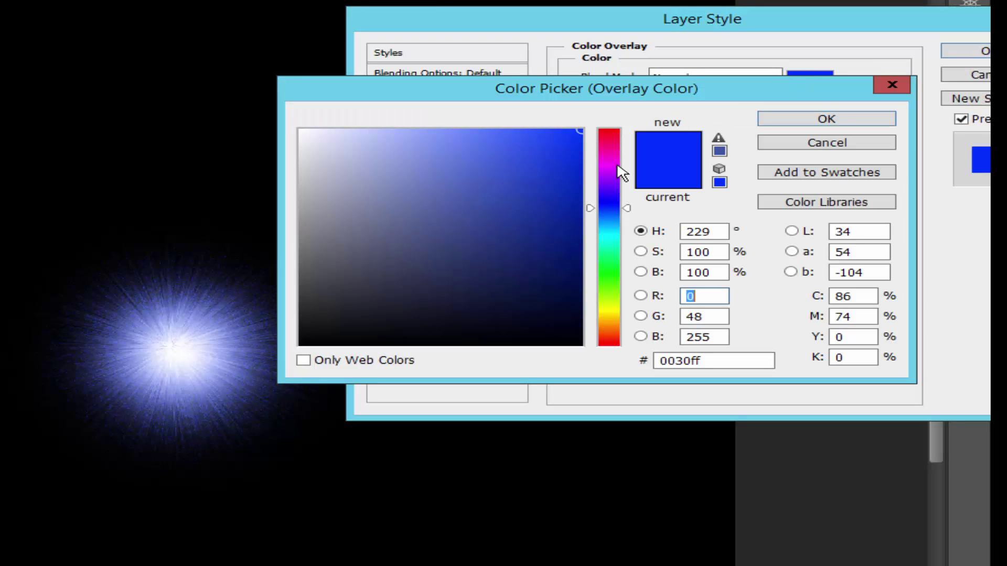
left_click(609, 274)
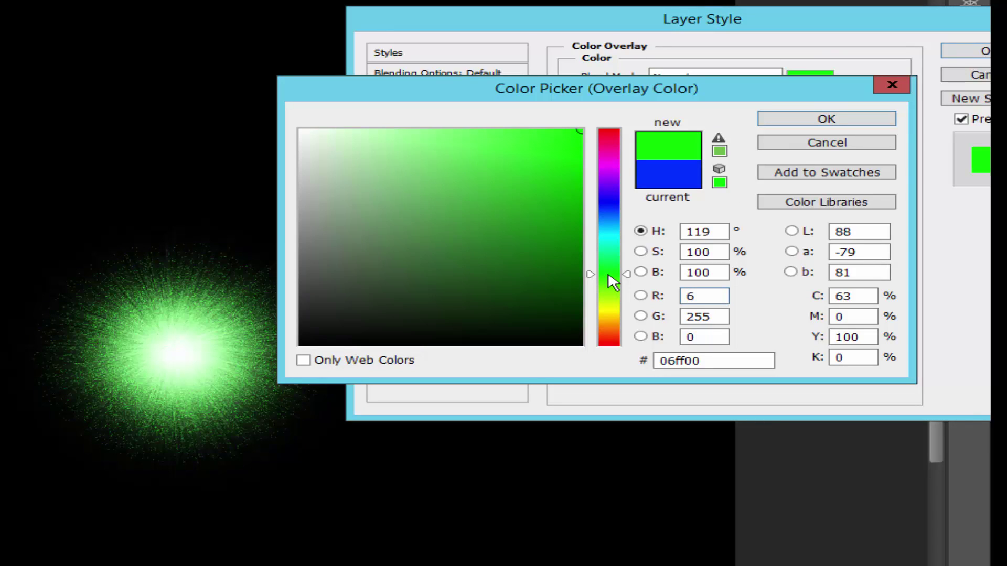
left_click_drag(573, 223, 583, 199)
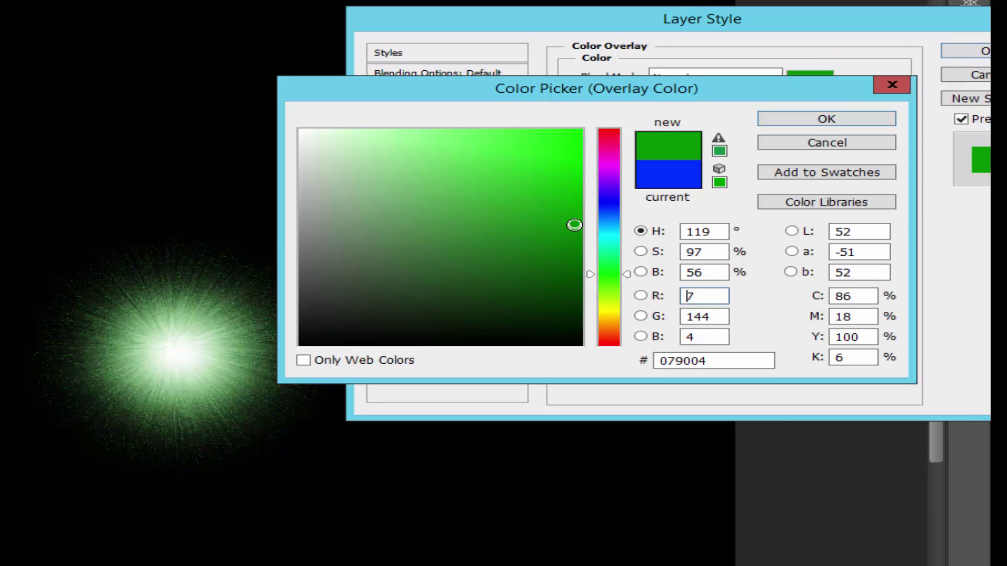
left_click_drag(579, 143, 582, 139)
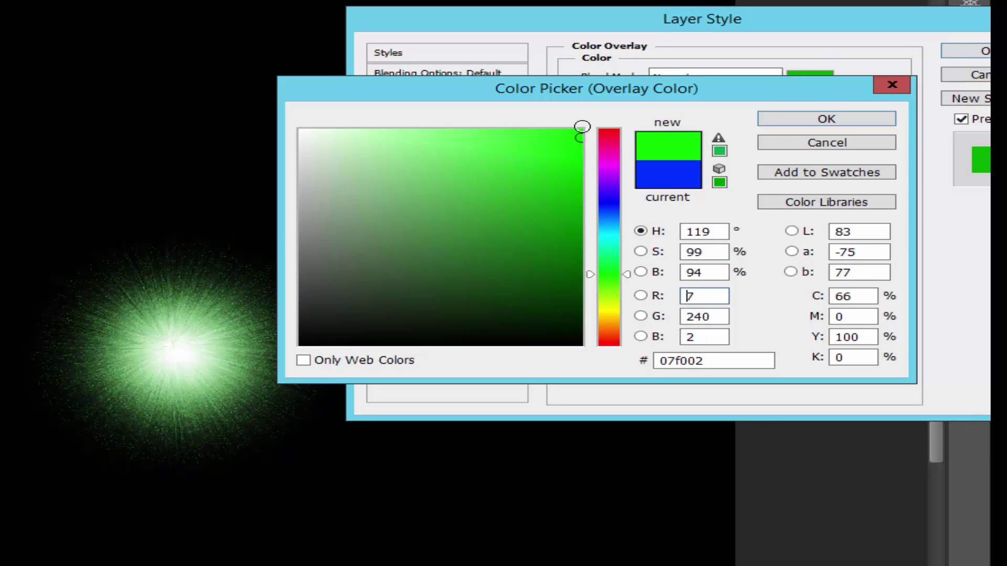
left_click(582, 153)
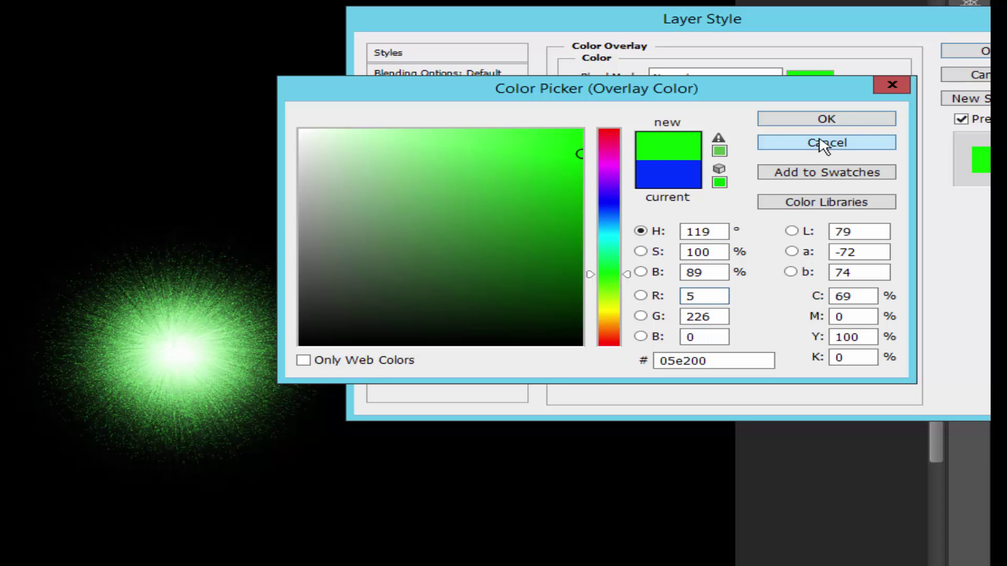
left_click(827, 121)
left_click(979, 52)
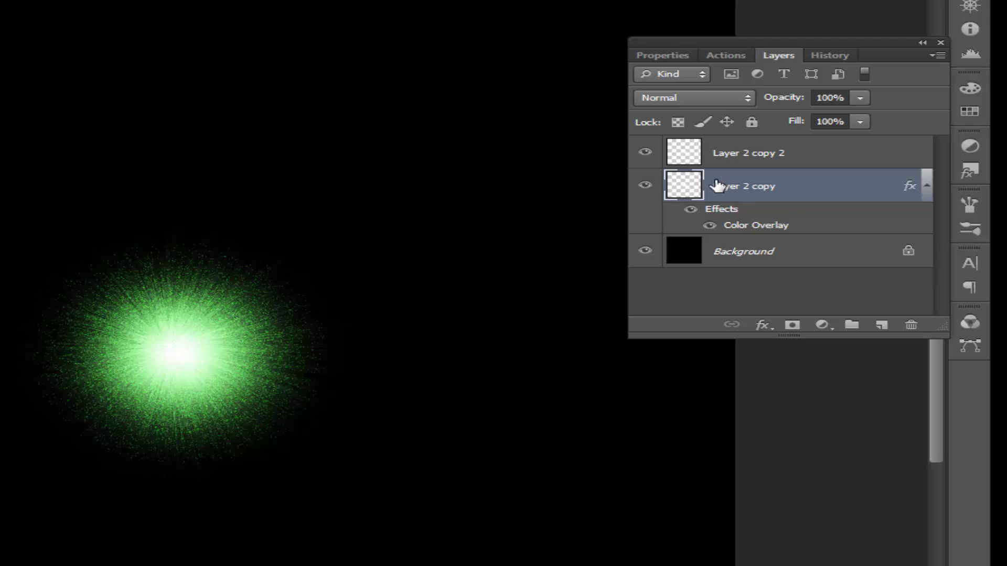
Stamp the visible green glow into a new Layer 1 over the black Background, hiding both copies.
left_click(730, 157)
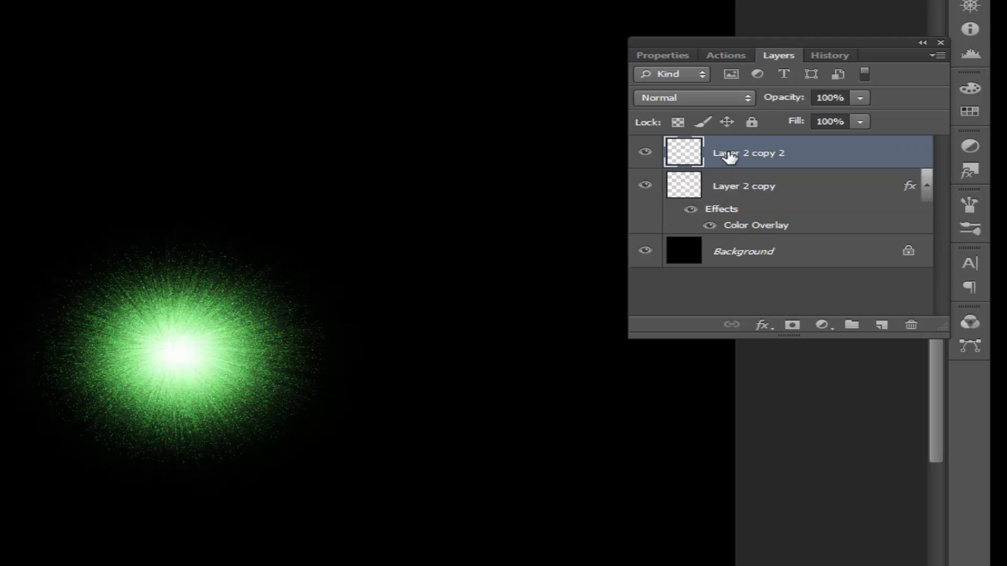
key("ctrl+shift+alt+e")
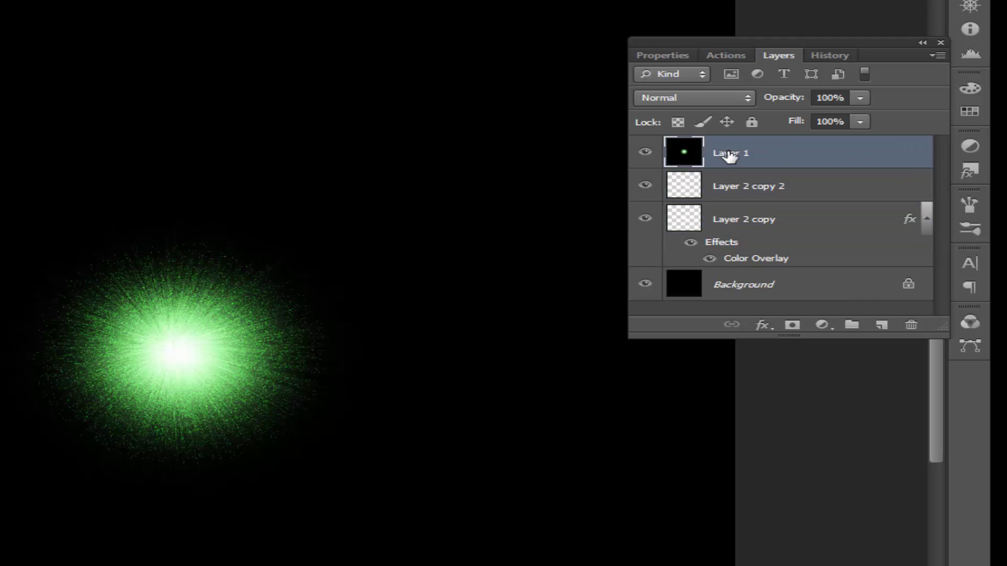
key("Delete")
left_click(645, 251)
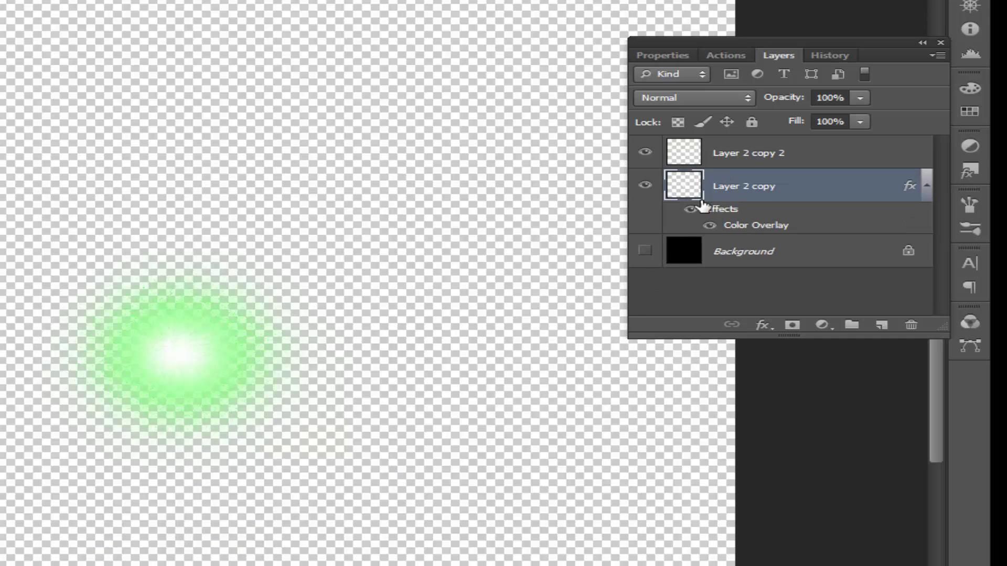
left_click(739, 151)
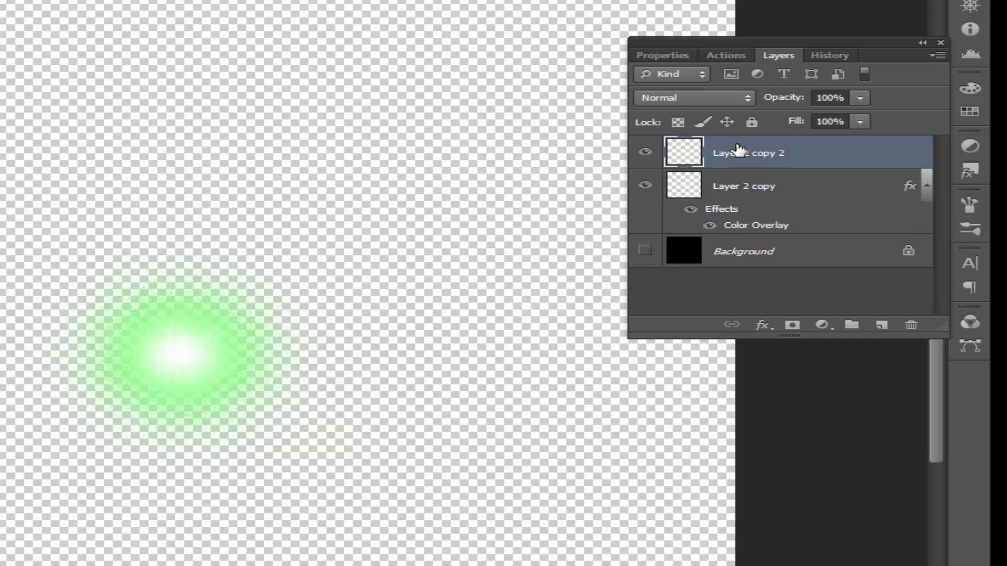
key("ctrl+shift+alt+e")
left_click(646, 284)
left_click(648, 219)
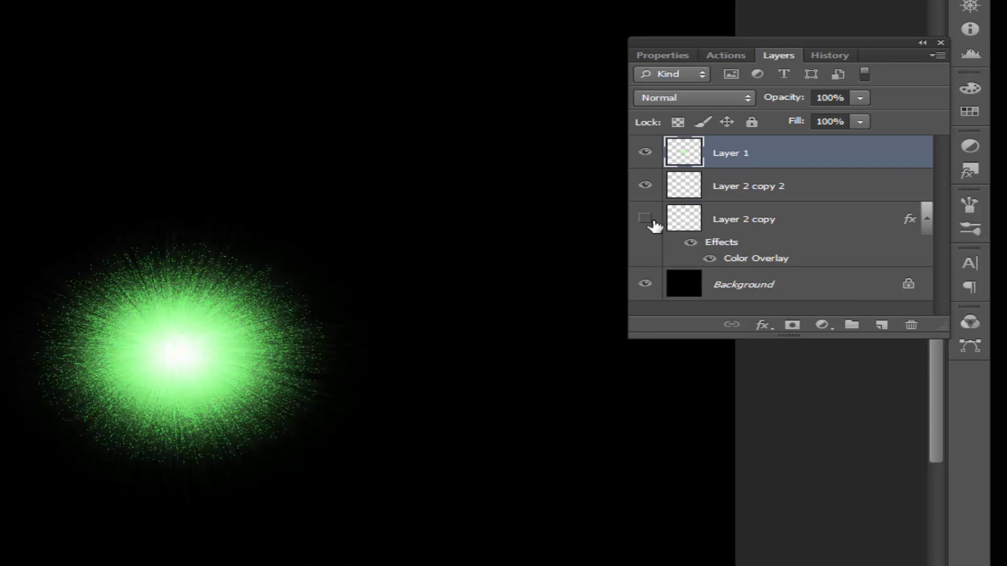
left_click(645, 185)
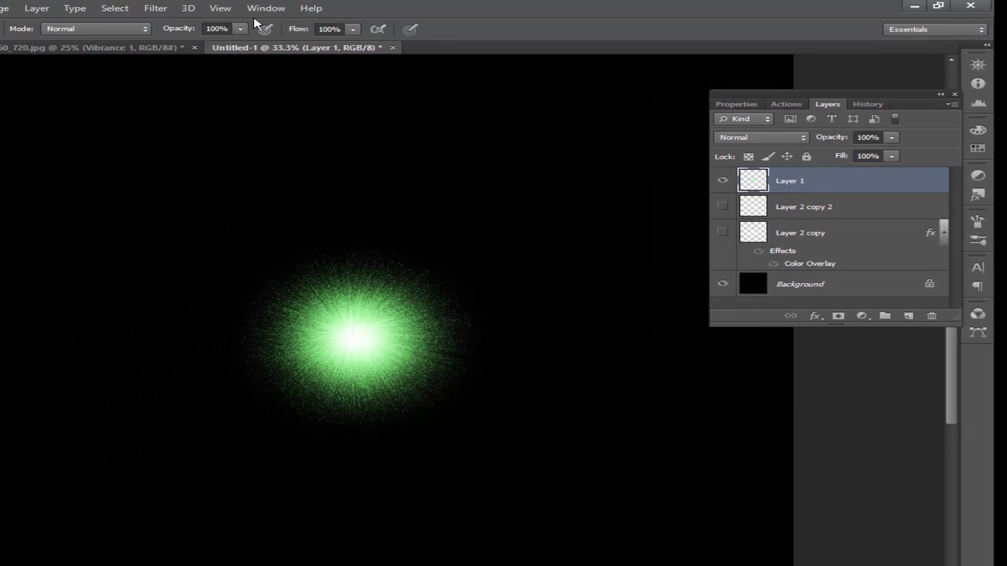
Warp the green glow upward into a teardrop with Liquify's Forward Warp brush at size 1200.
left_click(155, 8)
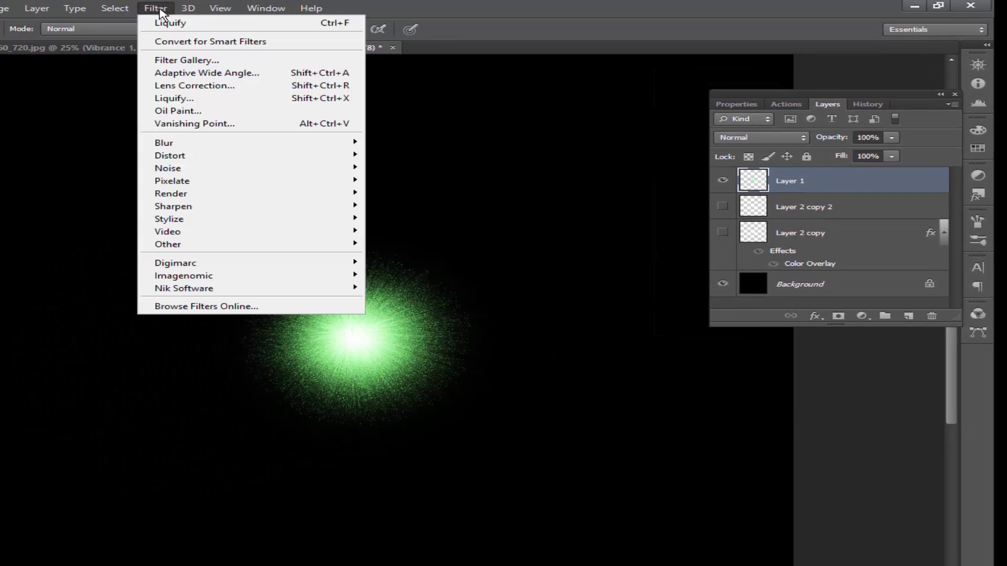
left_click(172, 98)
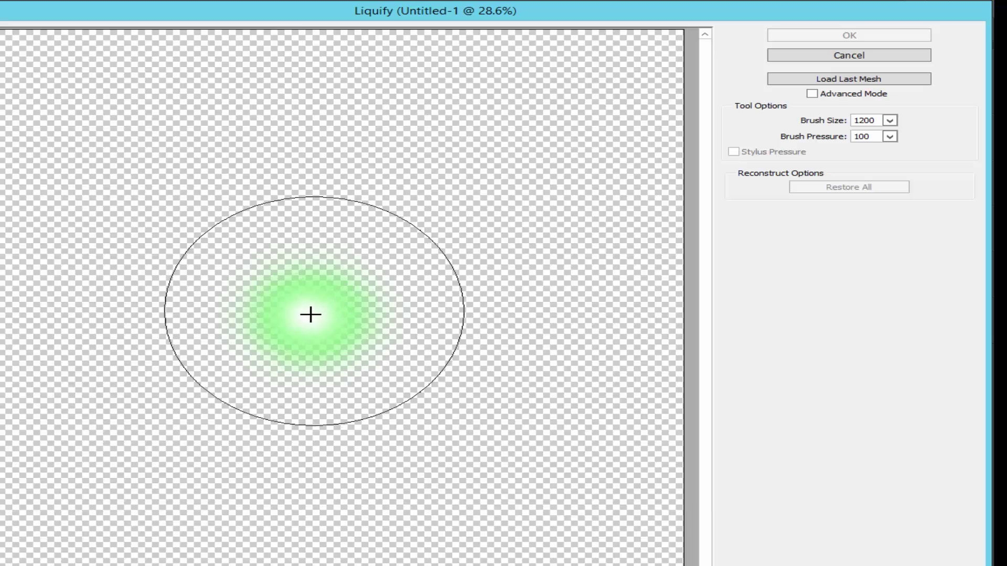
left_click_drag(312, 299, 303, 245)
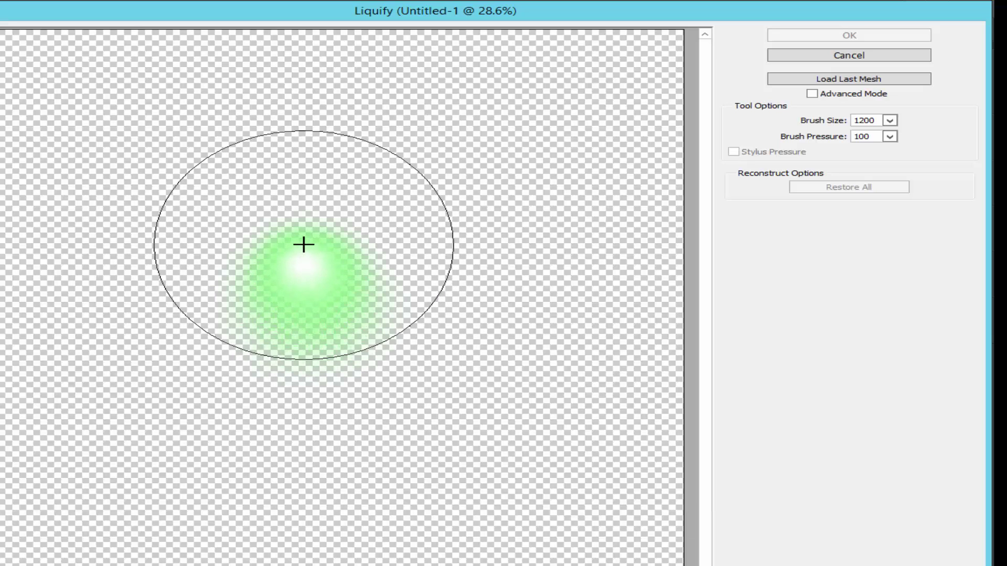
left_click(850, 34)
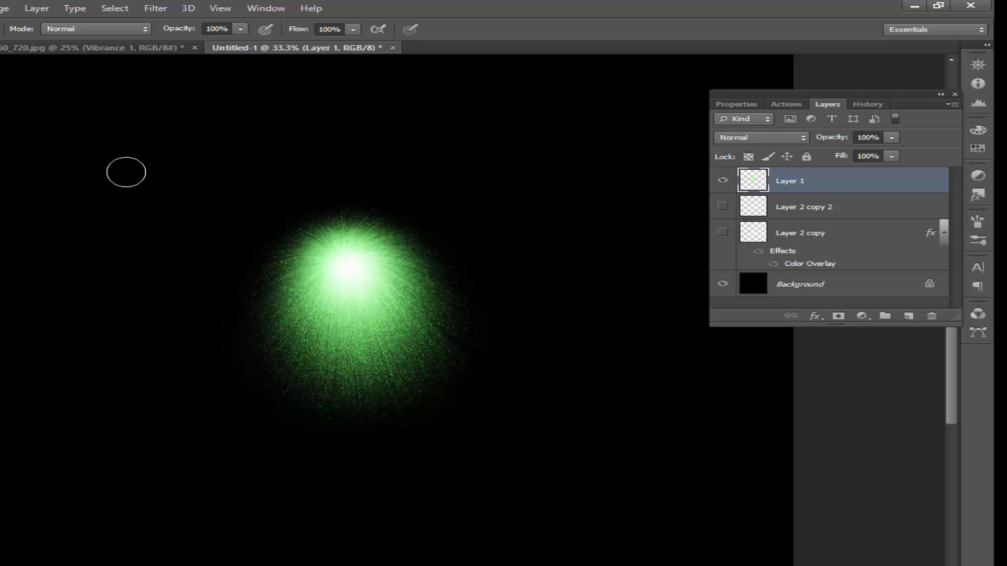
Bring the green starburst from Untitled-1 into the Madrid photo as Layer 4, without the Vibrance layer.
key("v")
mouse_move(365, 270)
left_mouse_down()
mouse_move(122, 50)
mouse_move(357, 223)
mouse_move(463, 237)
left_mouse_up()
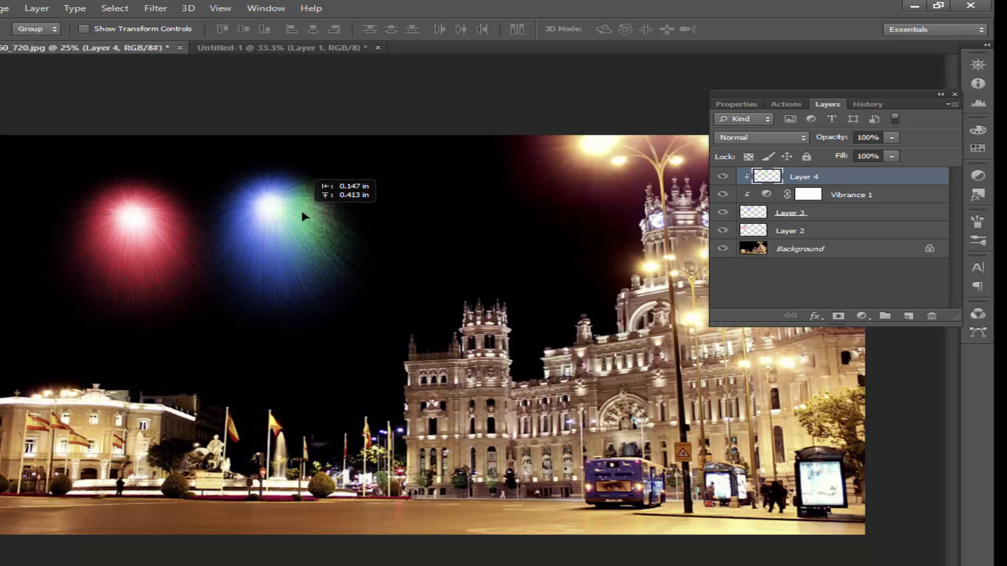
left_click_drag(318, 214, 304, 214)
key("Delete")
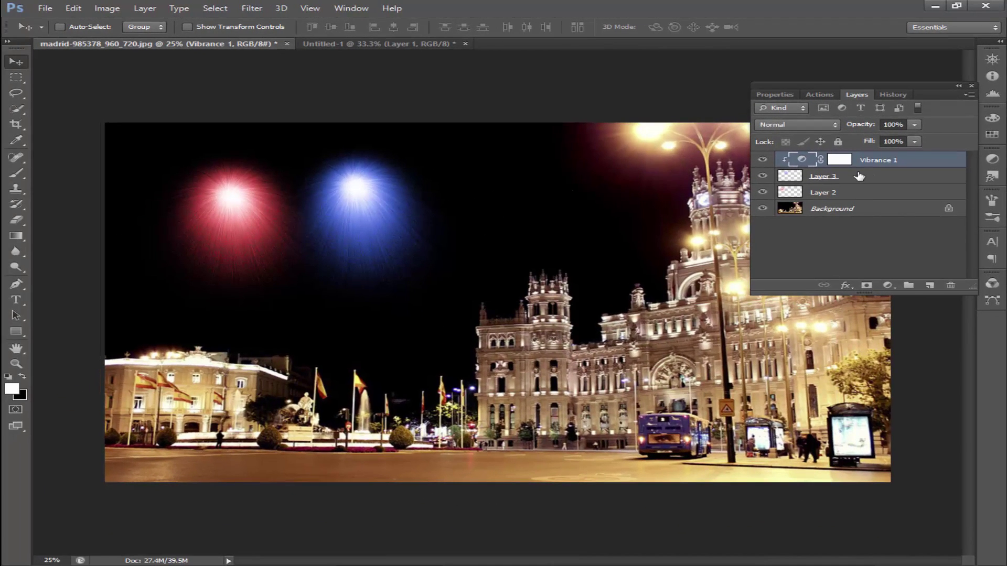
key("Delete")
left_click(338, 44)
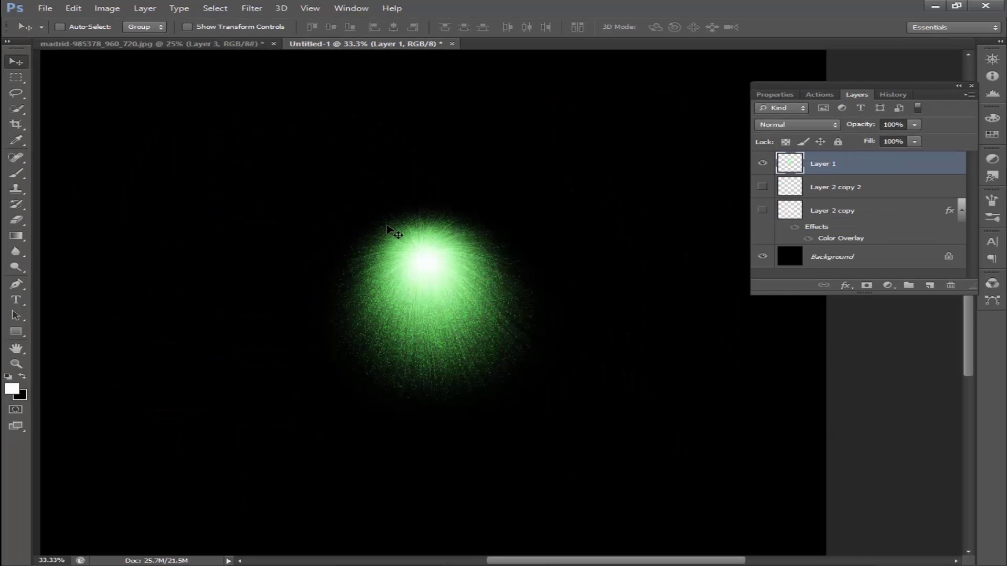
mouse_move(397, 234)
left_mouse_down()
mouse_move(198, 50)
mouse_move(450, 212)
left_mouse_up()
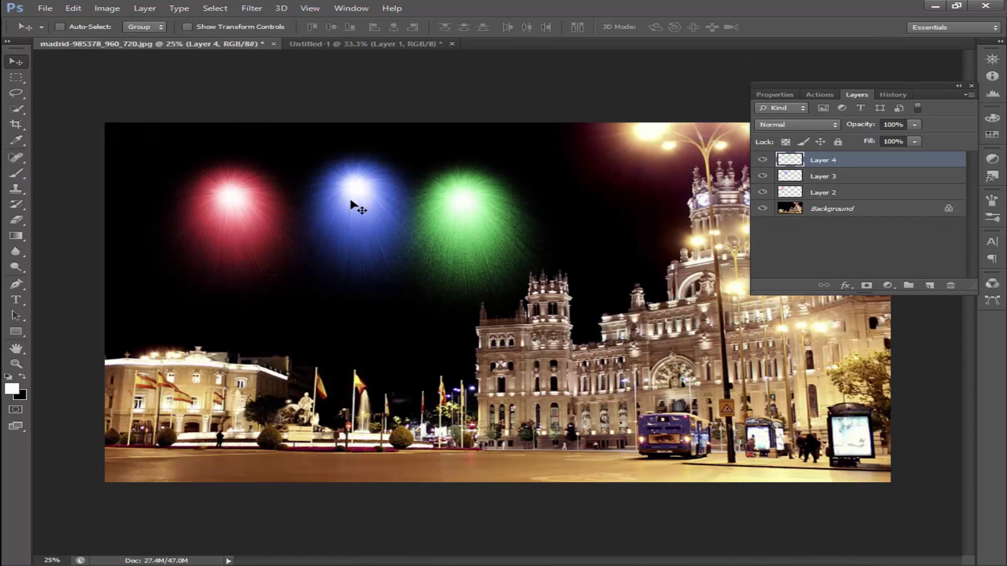
left_click(16, 174)
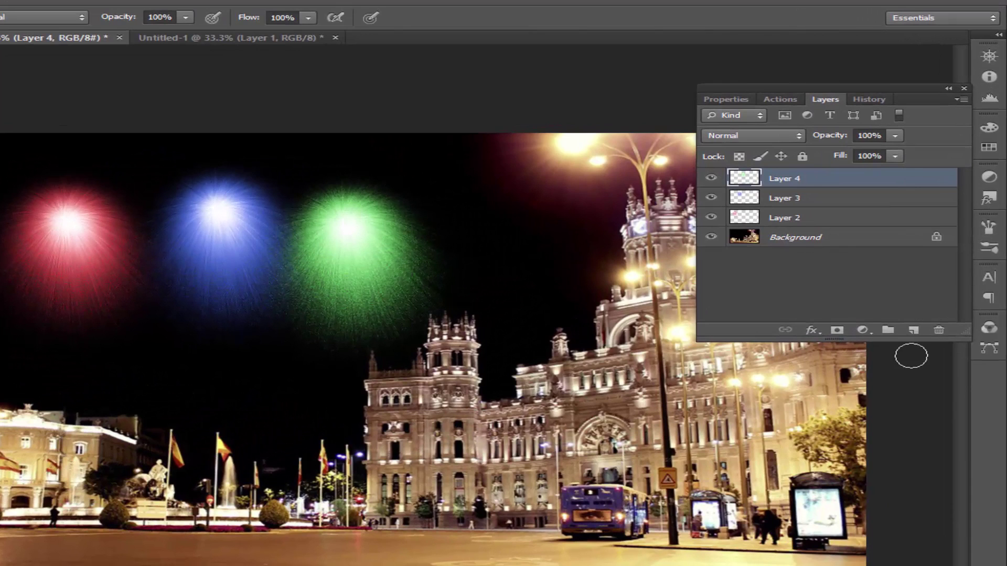
left_click(914, 330)
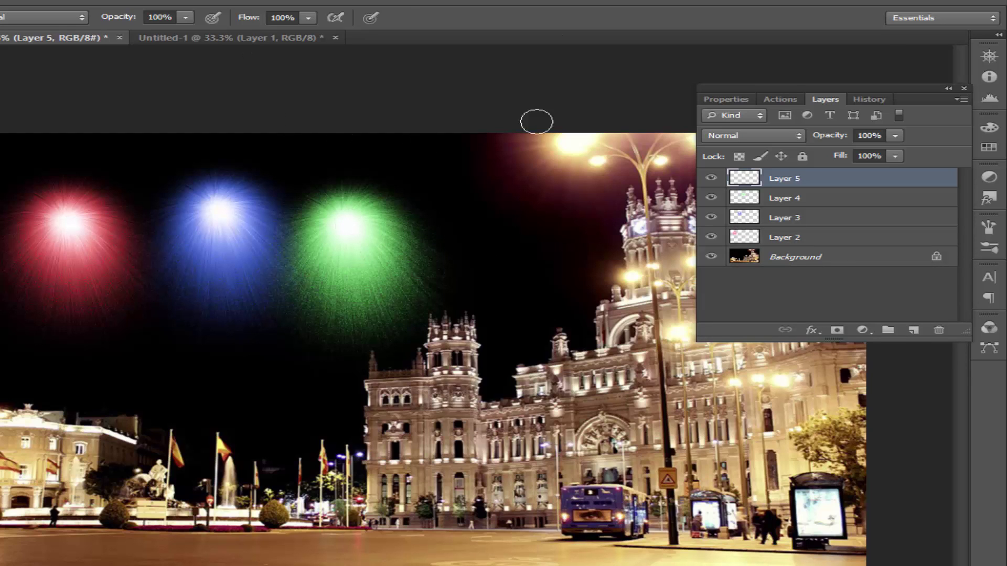
left_click_drag(877, 138, 850, 136)
key("Return")
key("Delete")
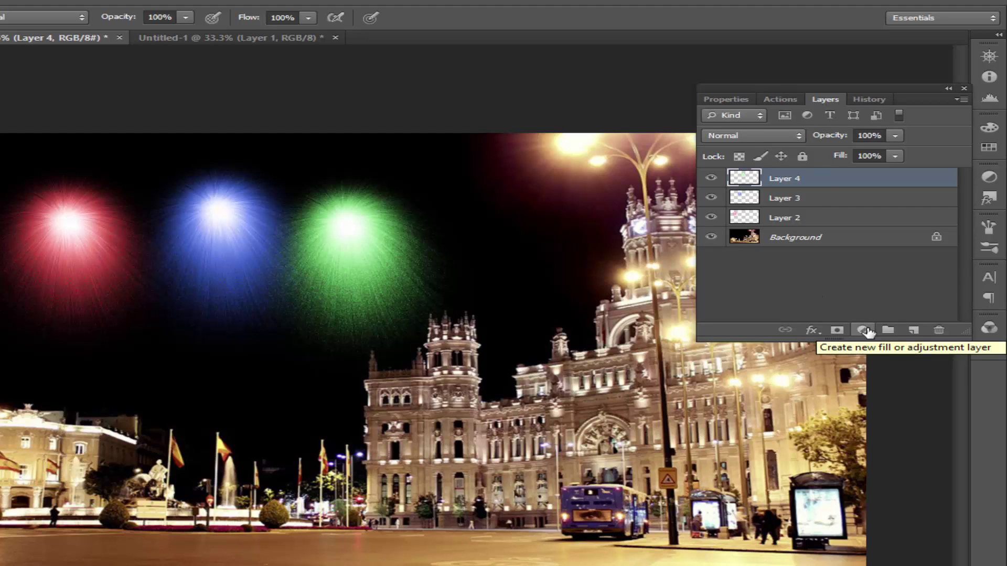
Add a +100 Vibrance adjustment clipped to Layer 4's green starburst.
left_click(864, 330)
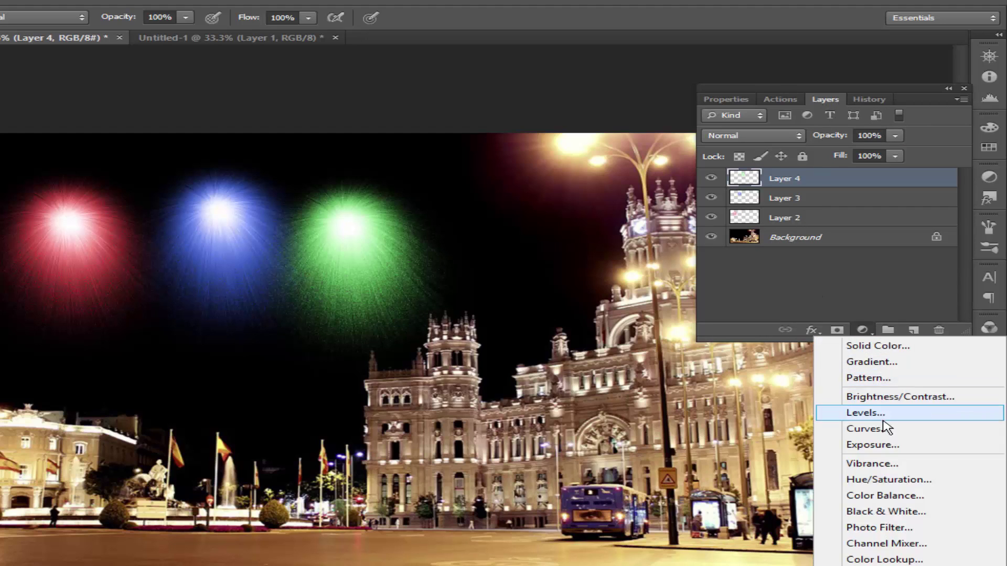
left_click(885, 467)
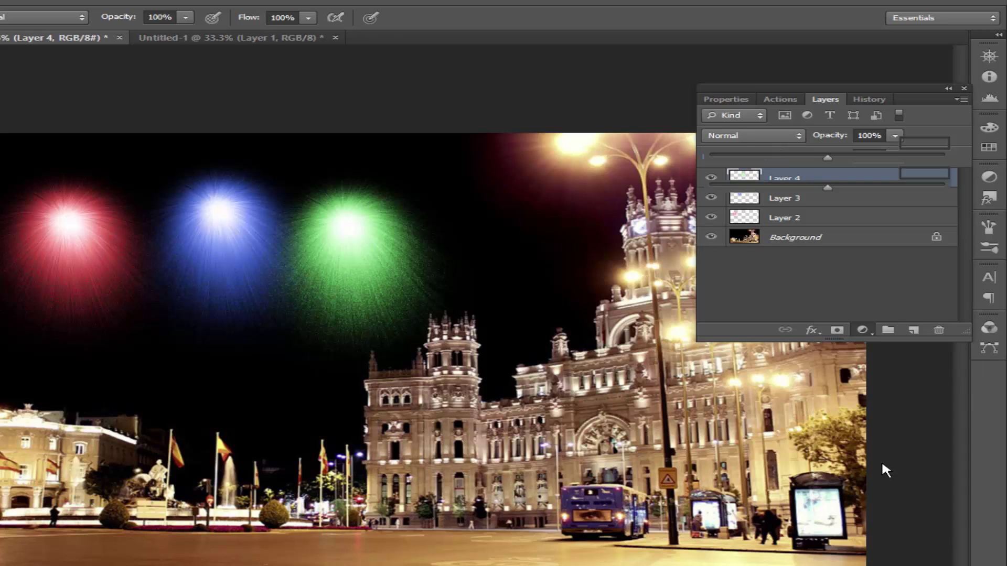
left_click(830, 101)
left_click_drag(775, 189, 771, 185)
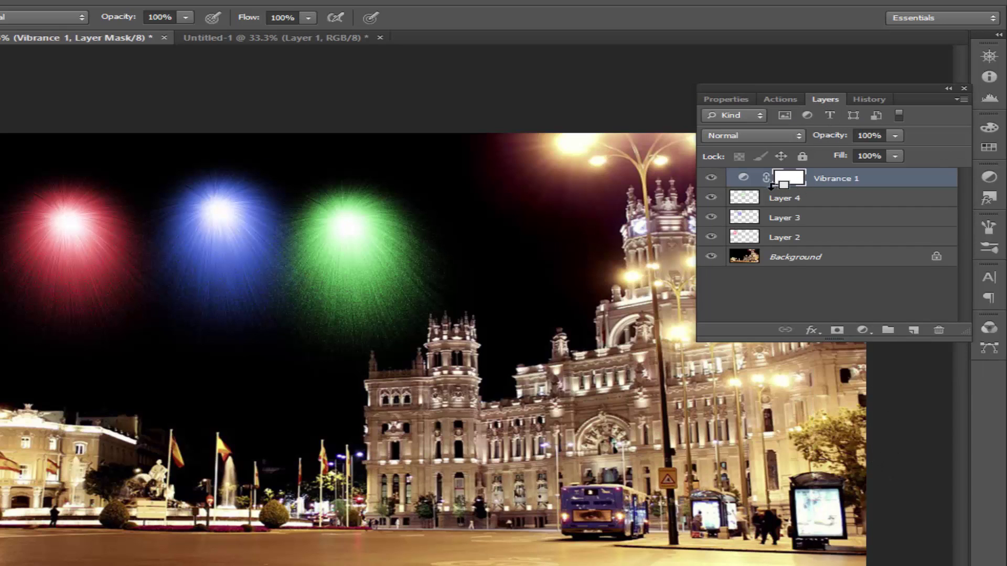
double_click(743, 178)
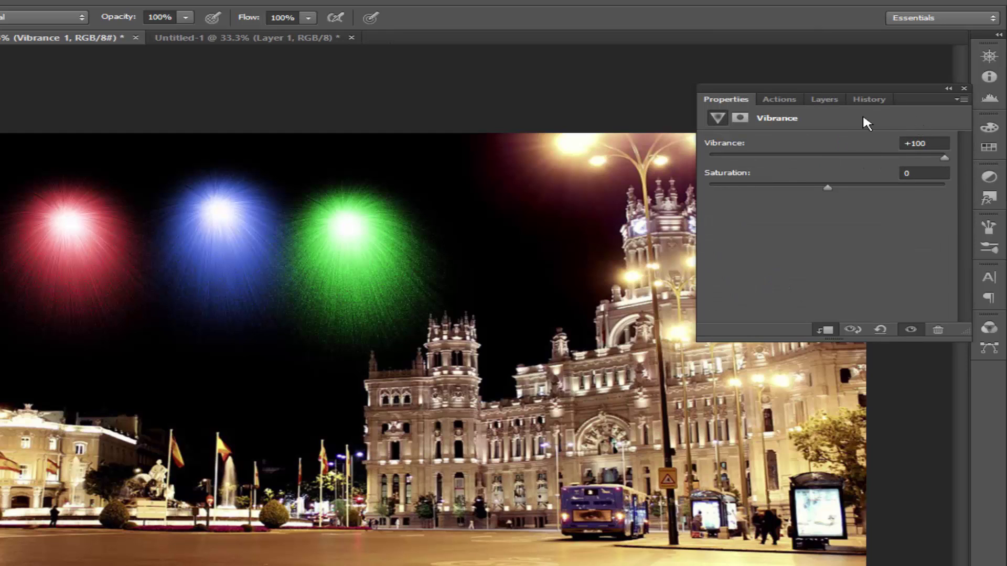
left_click(826, 97)
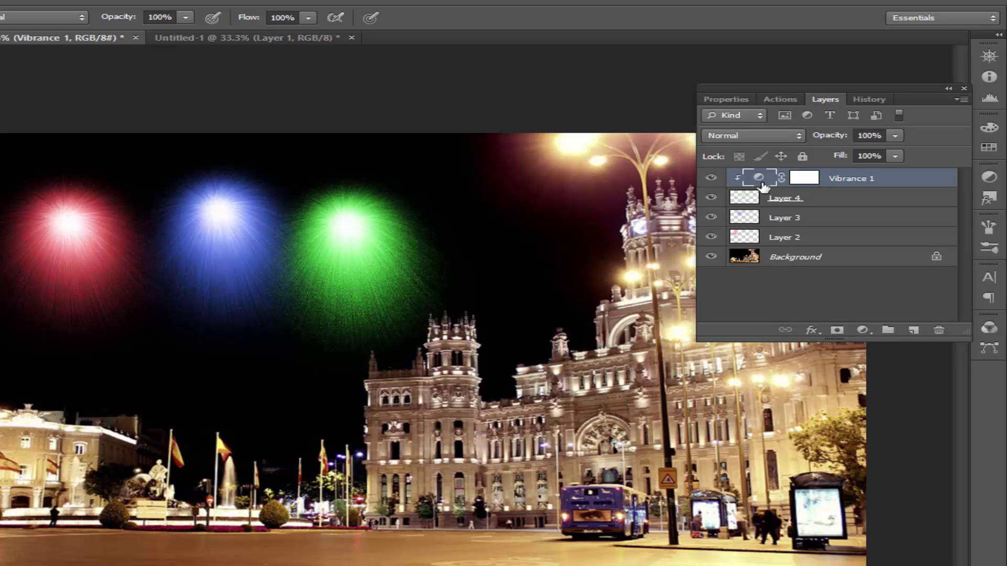
mouse_move(769, 195)
left_mouse_down()
mouse_move(772, 180)
mouse_move(765, 194)
left_mouse_up()
Merge the Vibrance adjustment into Layer 4, hide the panels and zoom in on the sky.
key("Delete")
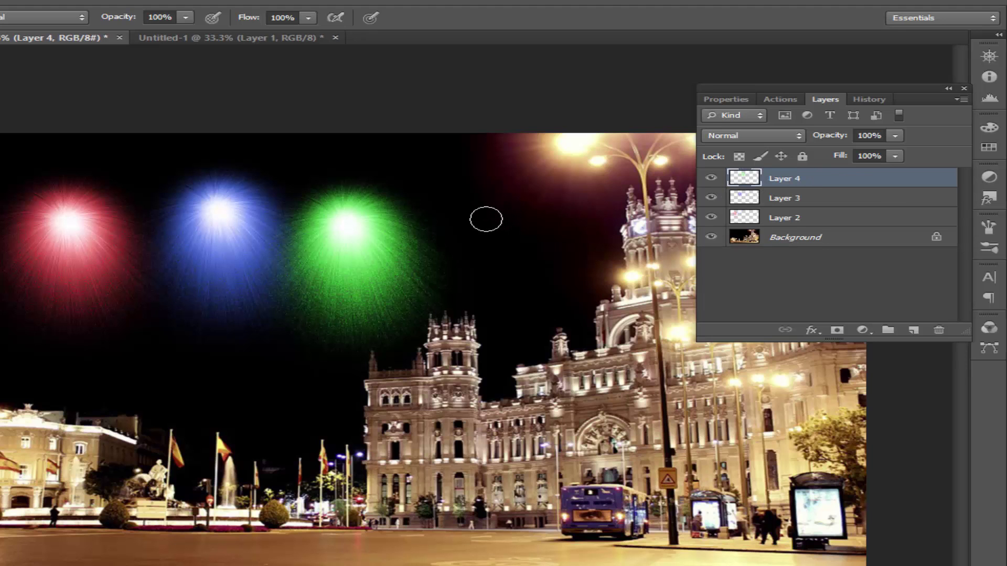
key("shift+Tab")
key("ctrl+plus")
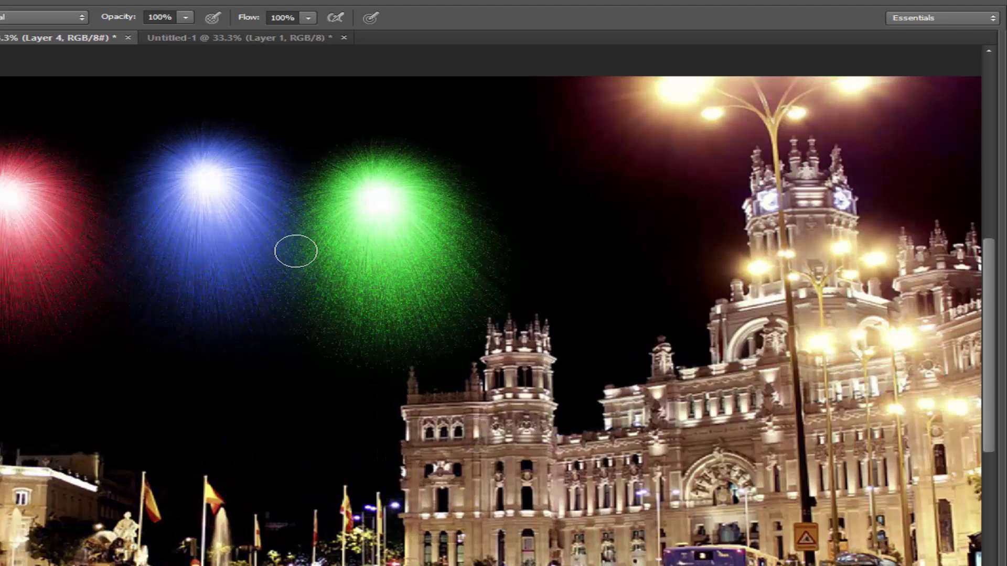
key("v")
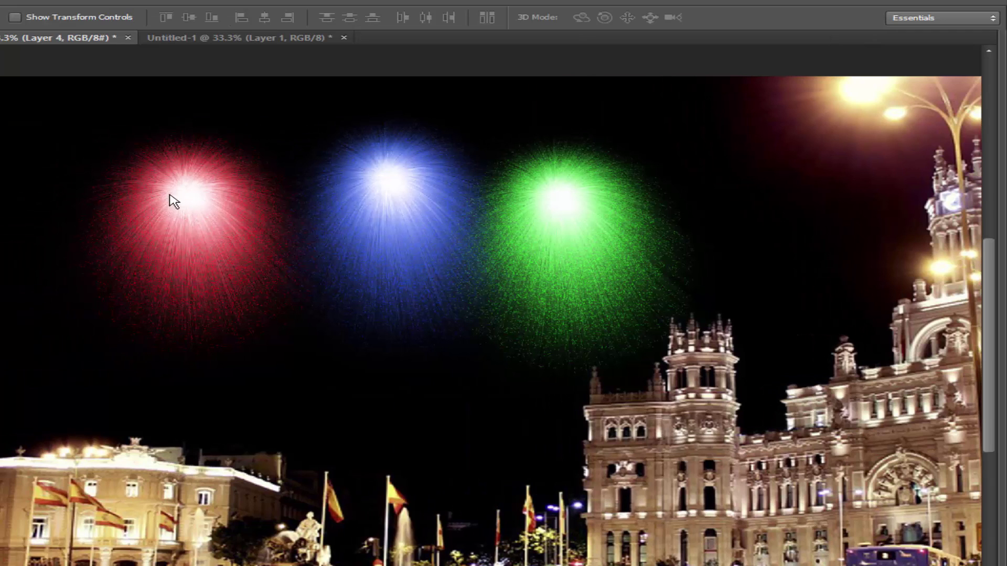
Move the red and blue starbursts up-left and the green one left toward the blue.
right_click(169, 195)
left_click(193, 203)
left_click_drag(193, 200, 155, 178)
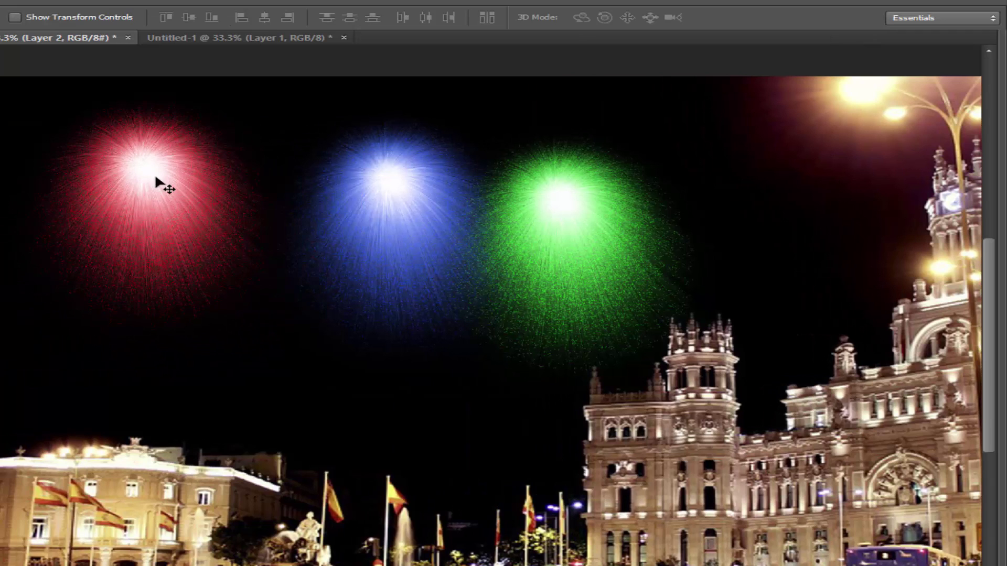
right_click(378, 194)
left_click(407, 202)
left_click_drag(387, 180, 323, 152)
right_click(560, 204)
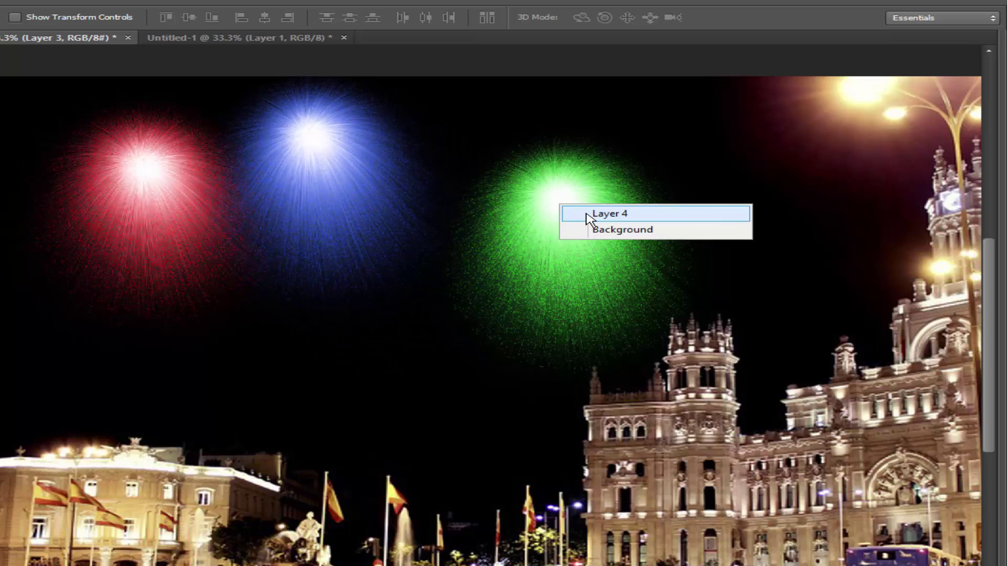
left_click(590, 212)
mouse_move(567, 211)
left_mouse_down()
mouse_move(424, 217)
mouse_move(457, 205)
left_mouse_up()
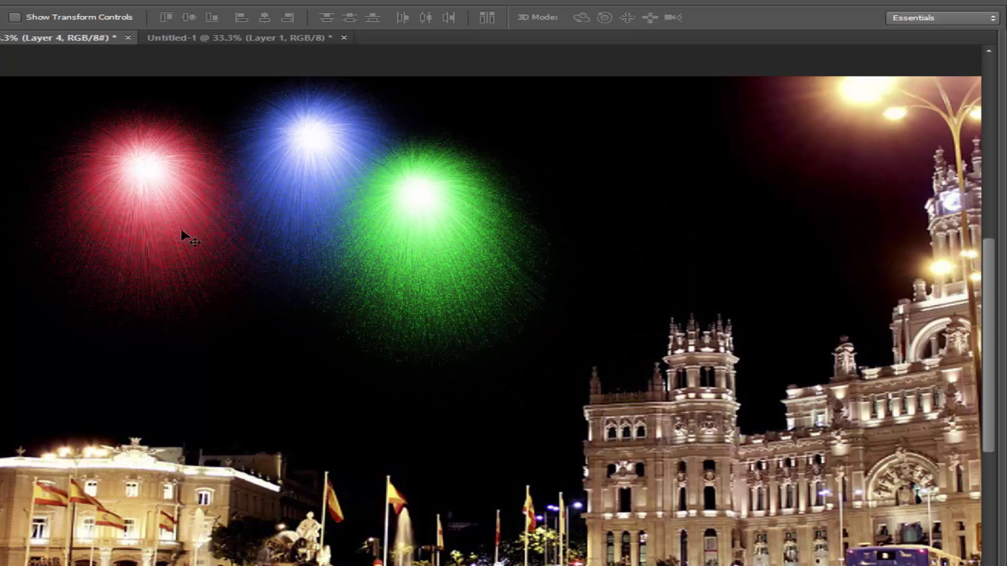
Shift the red starburst down-right and nudge the green starburst lower.
right_click(166, 210)
left_click(198, 216)
mouse_move(153, 194)
left_mouse_down()
mouse_move(188, 254)
mouse_move(173, 231)
mouse_move(201, 236)
mouse_move(195, 247)
mouse_move(180, 244)
left_mouse_up()
right_click(435, 259)
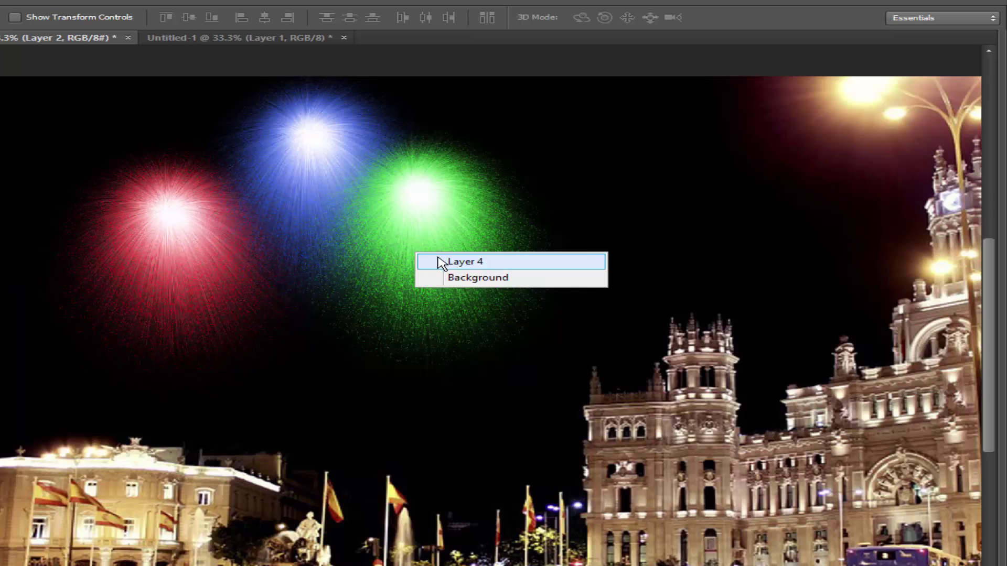
left_click(443, 262)
mouse_move(437, 246)
left_mouse_down()
mouse_move(459, 287)
mouse_move(449, 281)
left_mouse_up()
Move the red starburst further down-right and lower the blue starburst in the sky.
right_click(183, 244)
left_click(225, 245)
mouse_move(210, 242)
left_mouse_down()
mouse_move(231, 301)
mouse_move(217, 294)
left_mouse_up()
right_click(314, 188)
left_click(340, 194)
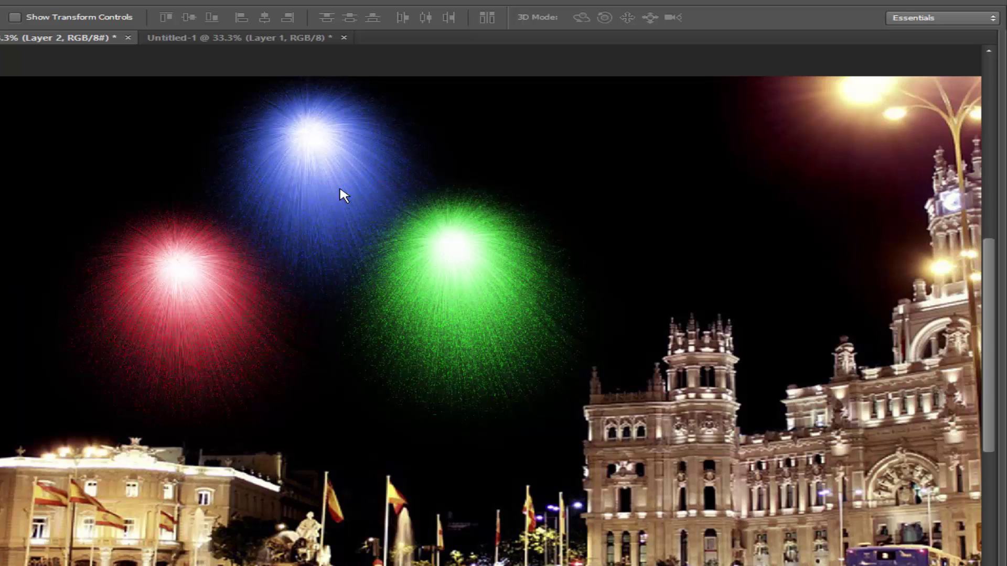
mouse_move(338, 186)
left_mouse_down()
mouse_move(333, 225)
mouse_move(326, 215)
left_mouse_up()
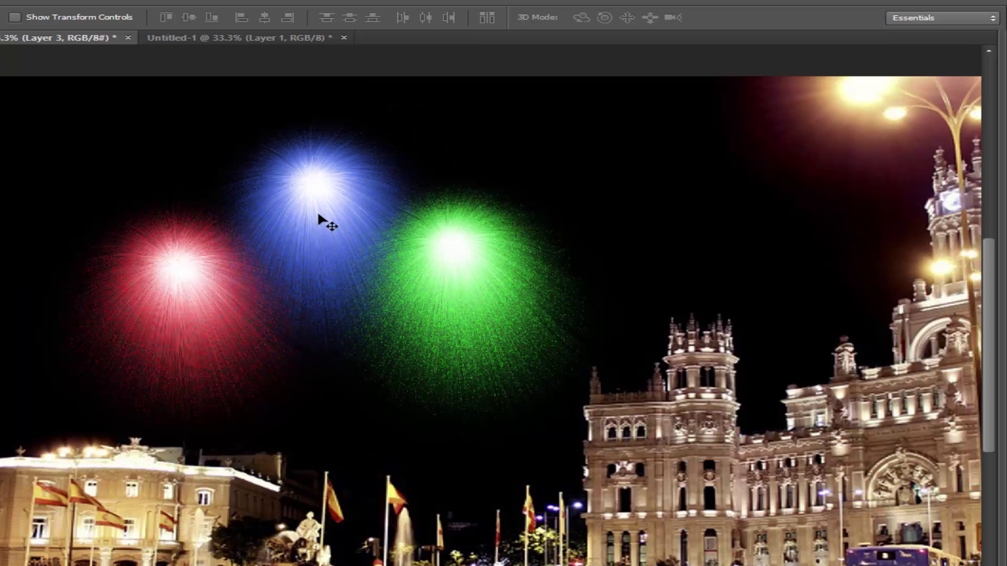
key("ctrl+minus")
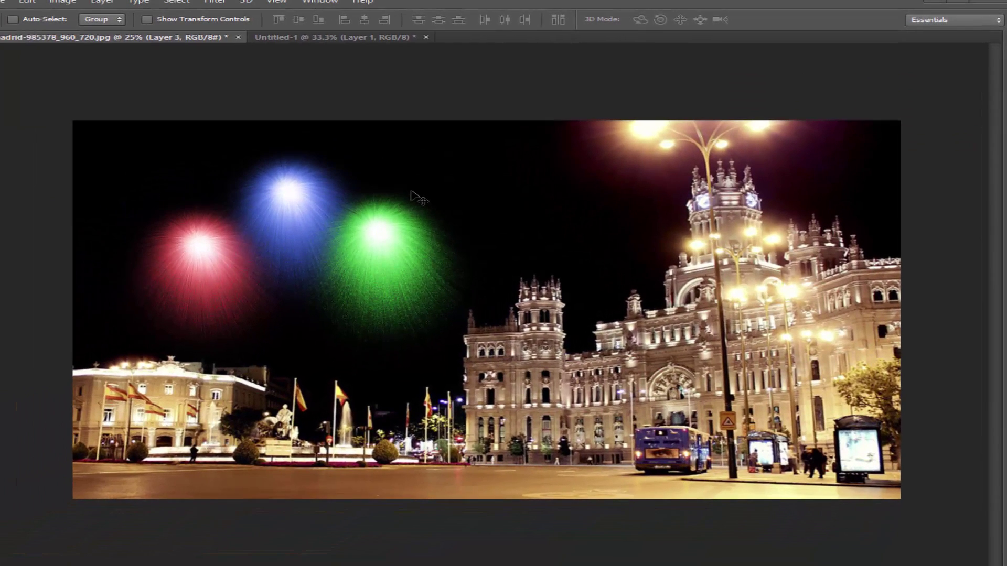